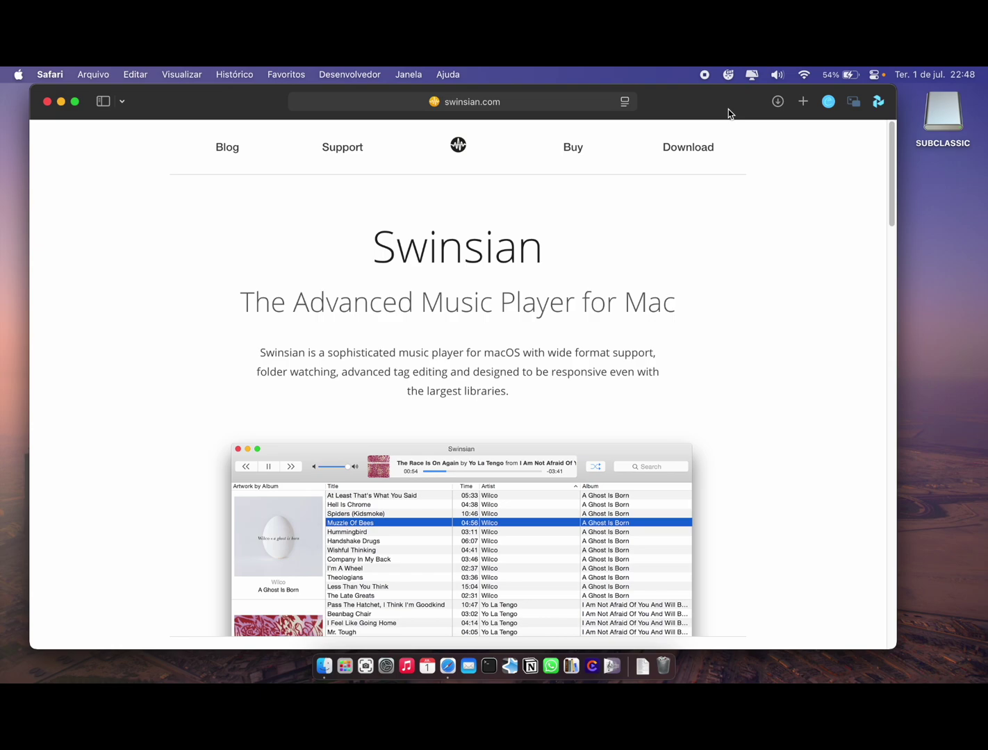
# Download Swinsian from the swinsian.com page in Safari.
pyautogui.moveTo(729, 109); pyautogui.dragTo(736, 112)
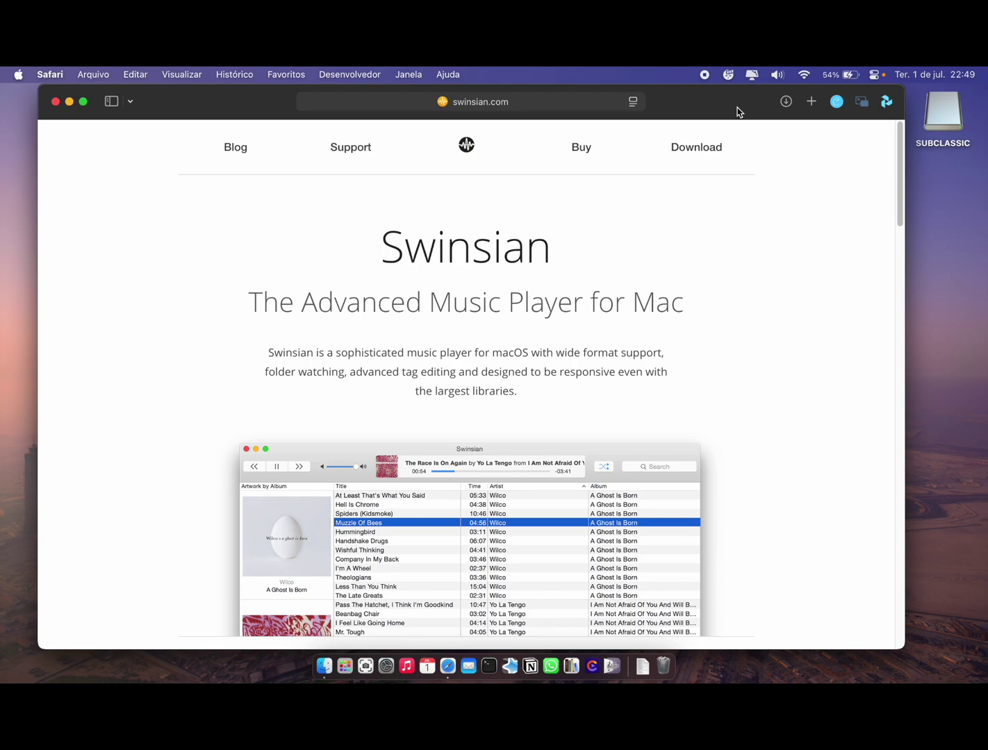
pyautogui.moveTo(738, 111); pyautogui.dragTo(735, 111)
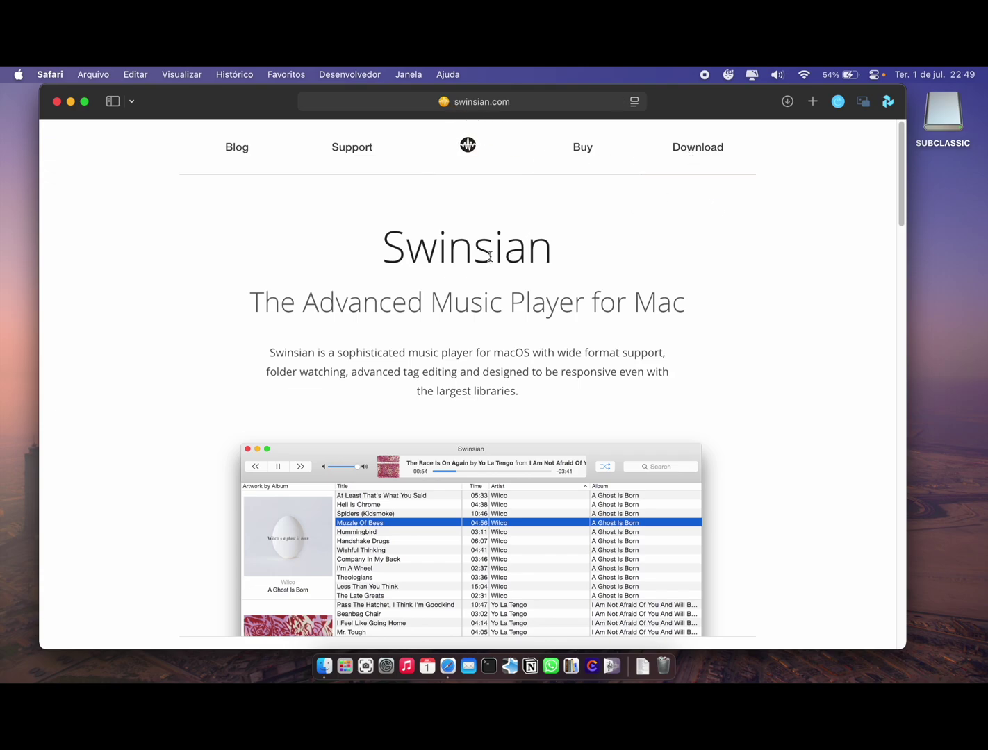
pyautogui.moveTo(381, 246); pyautogui.dragTo(587, 252)
pyautogui.click(589, 254)
pyautogui.click(696, 158)
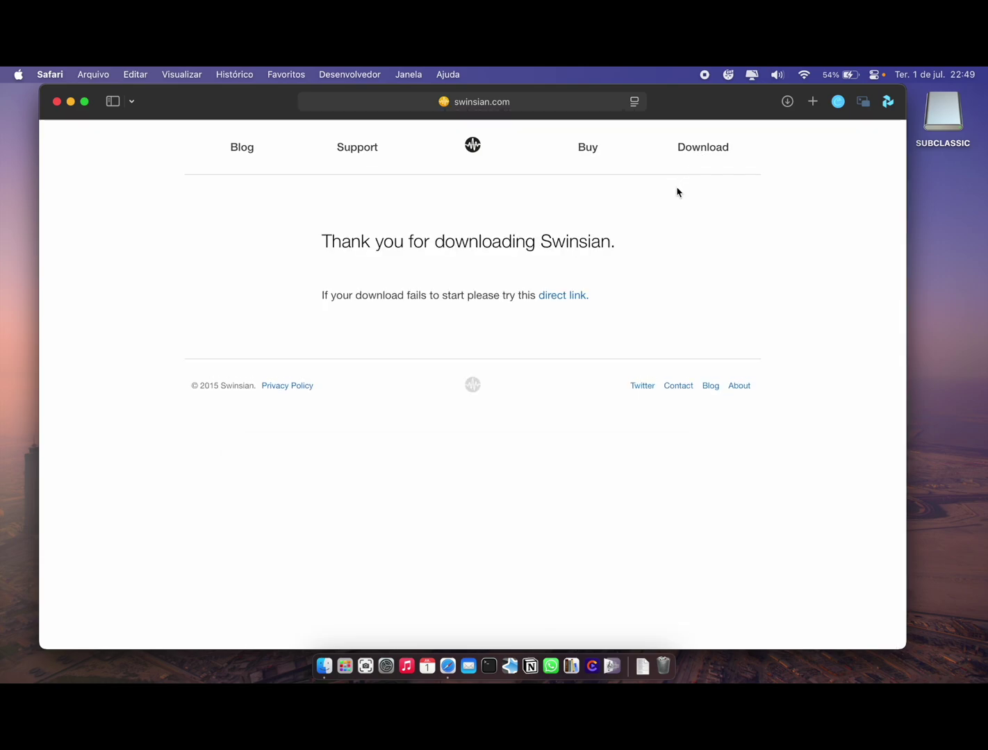
# Check the recent downloads, then view the Swinsian purchase page priced US$ 24,95.
pyautogui.click(642, 665)
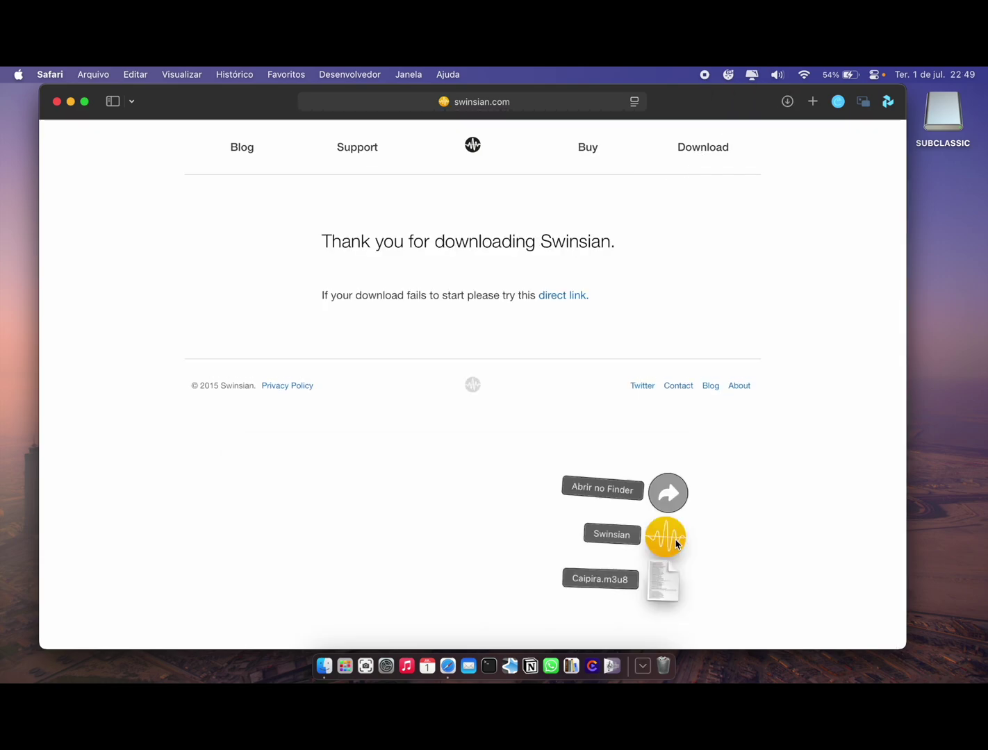
pyautogui.click(661, 314)
pyautogui.click(591, 162)
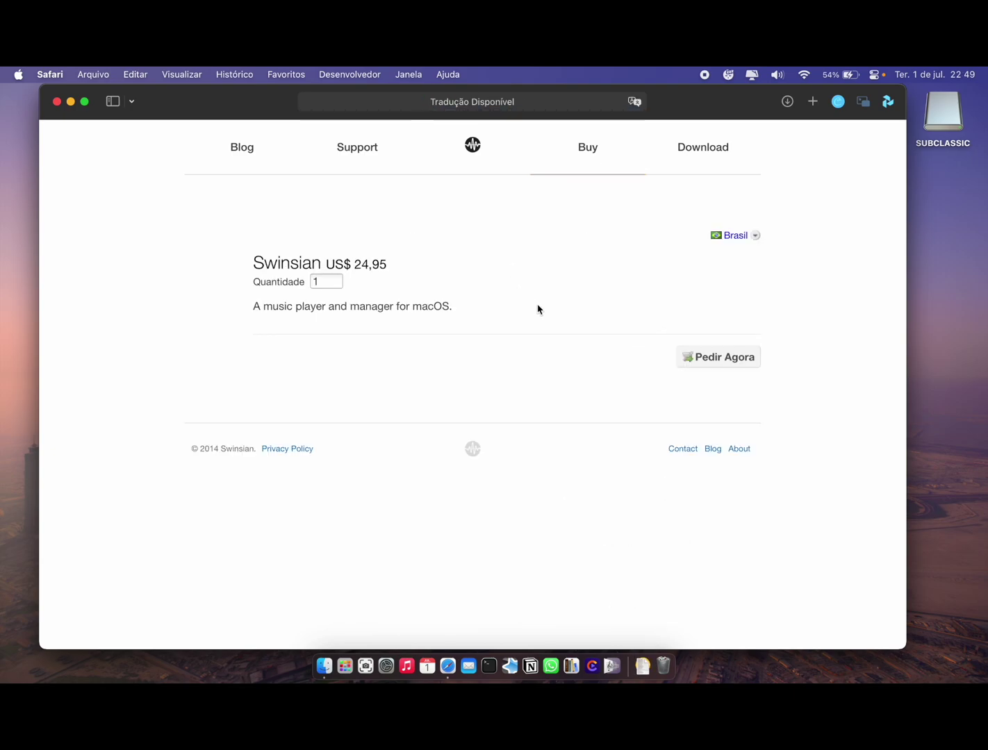
pyautogui.moveTo(393, 270); pyautogui.dragTo(327, 265)
pyautogui.click(427, 270)
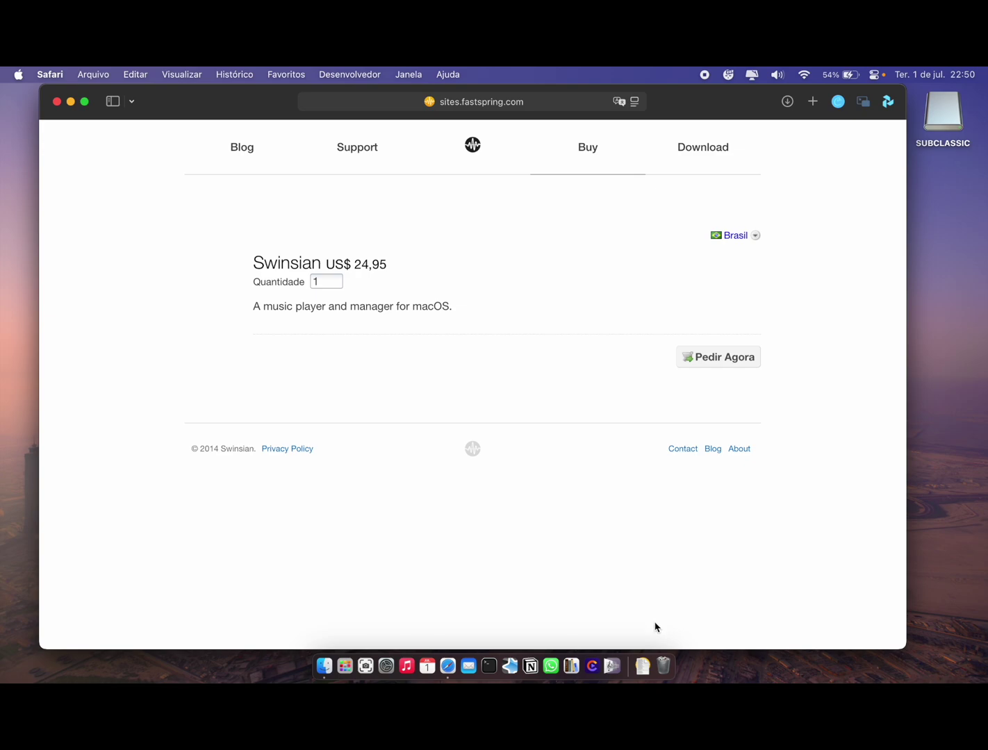
# Launch the downloaded Swinsian app from the Downloads stack.
pyautogui.click(643, 650)
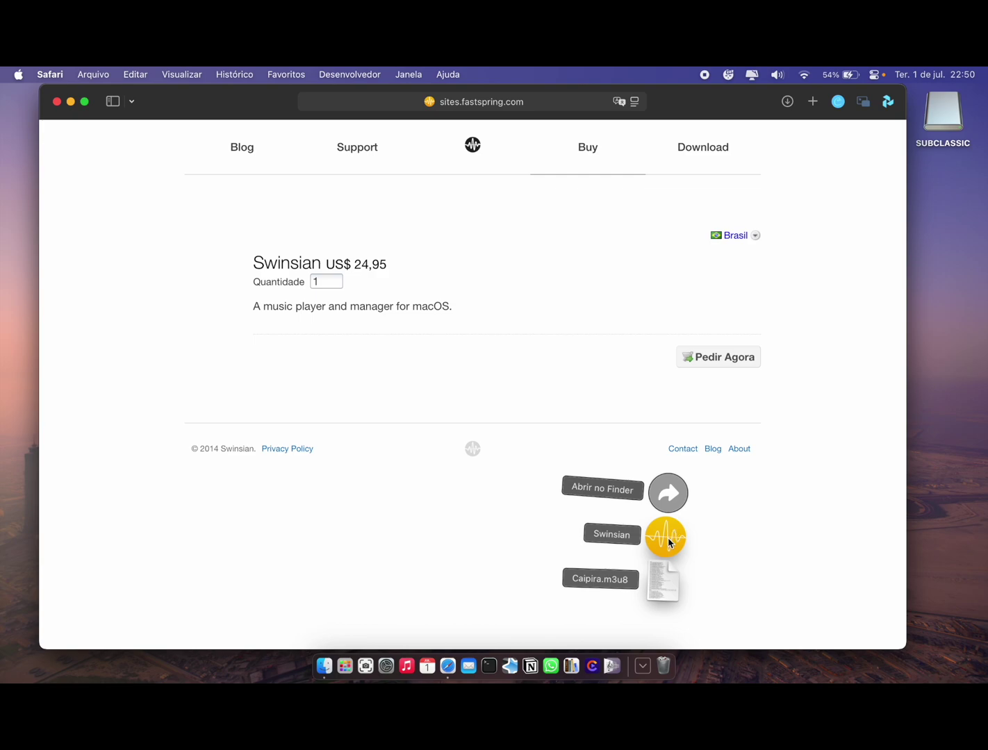
pyautogui.click(585, 372)
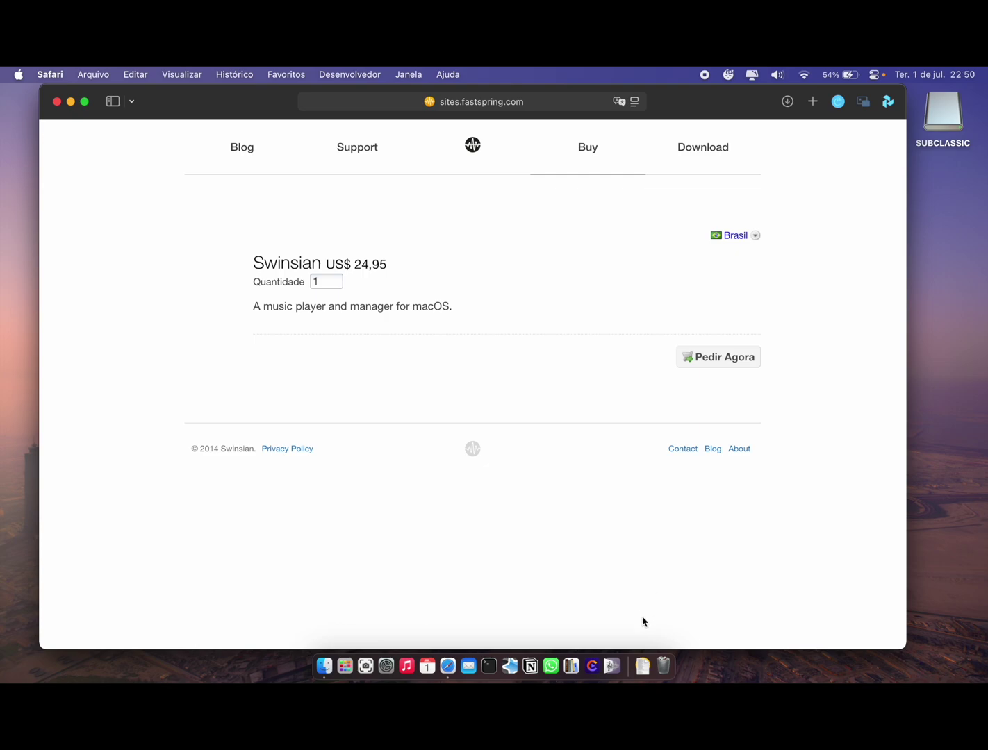
pyautogui.click(642, 673)
pyautogui.click(661, 536)
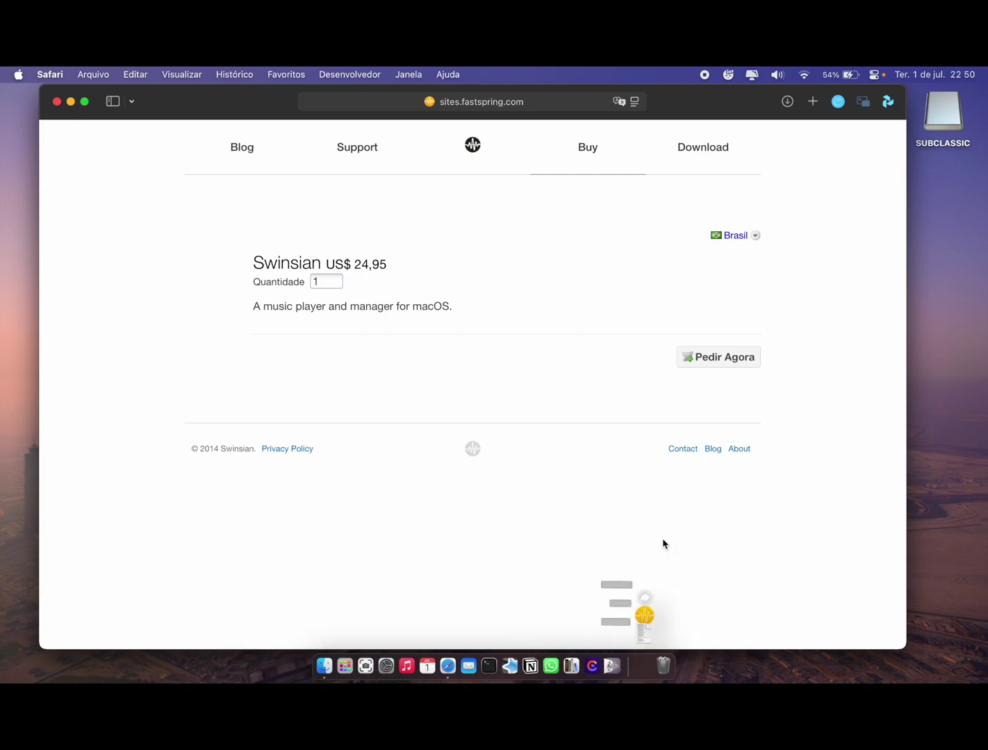
# Allow the downloaded app to open, decline automatic update checks, and reposition the Welcome window.
pyautogui.click(553, 345)
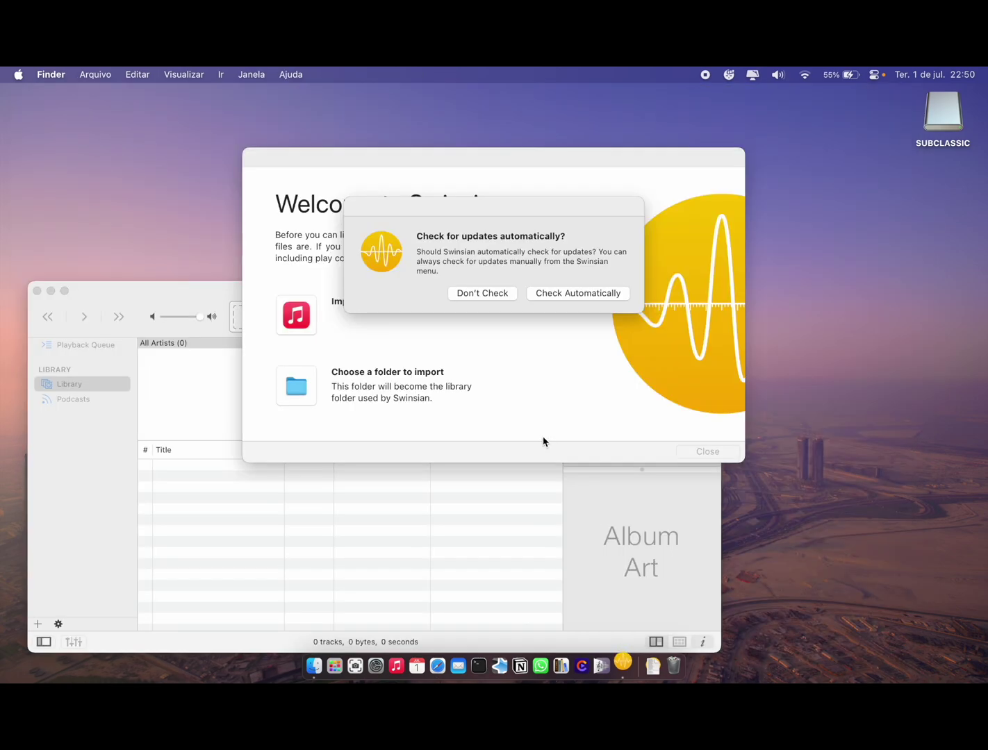
pyautogui.click(496, 295)
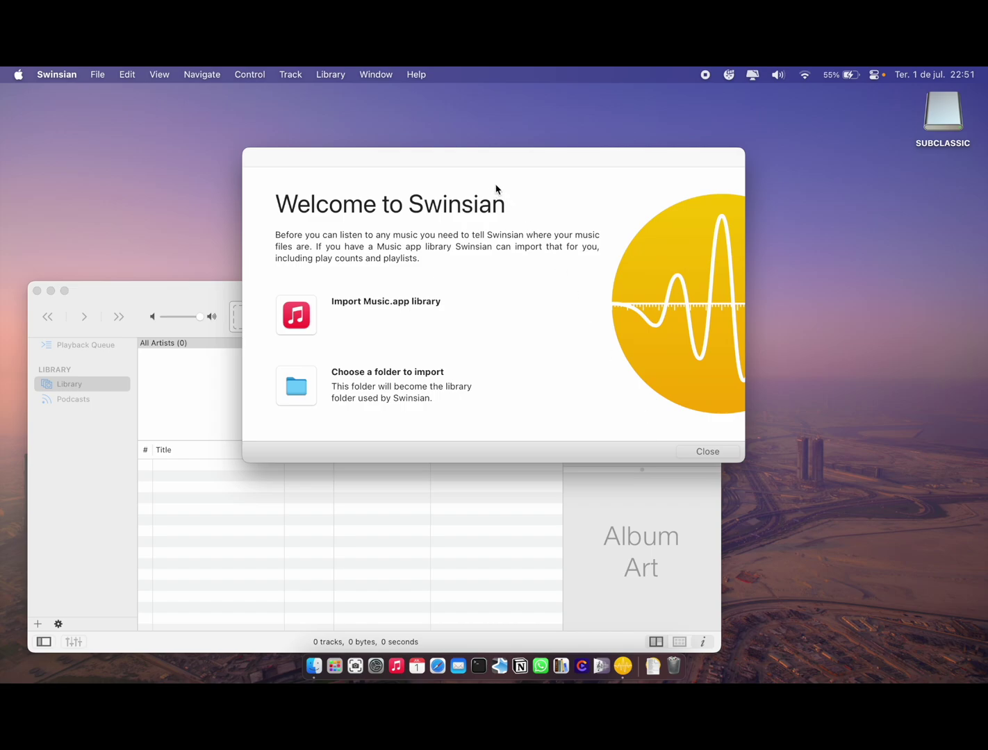
pyautogui.moveTo(507, 165); pyautogui.dragTo(551, 160)
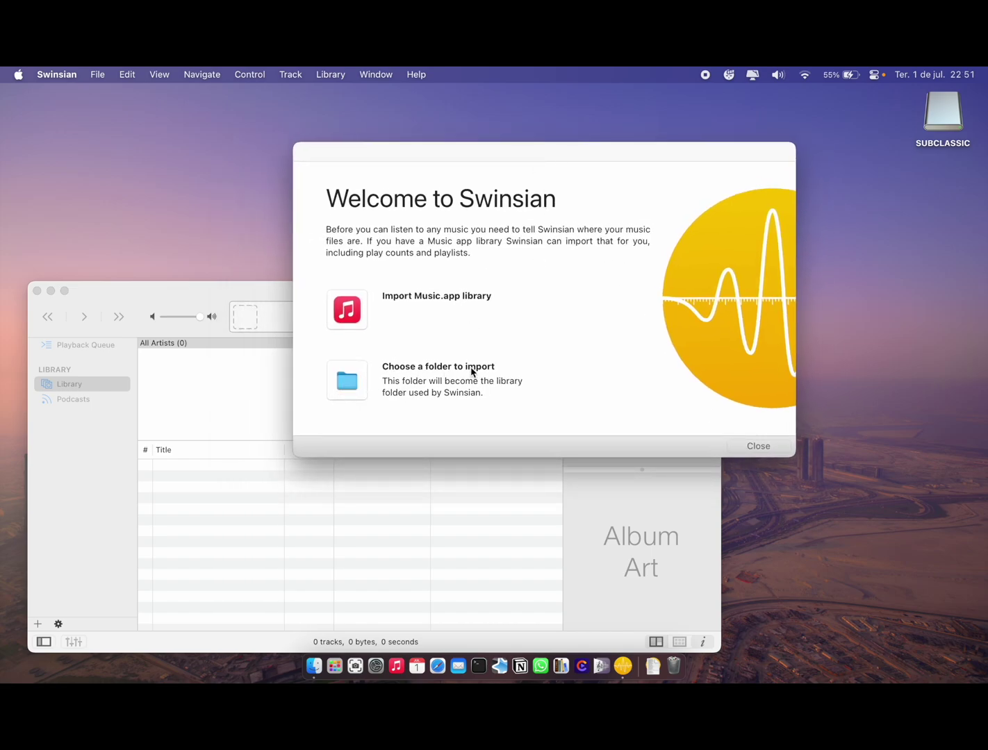
# Import the musicas folder on the SUBCLASSIC drive as the Swinsian library.
pyautogui.click(339, 389)
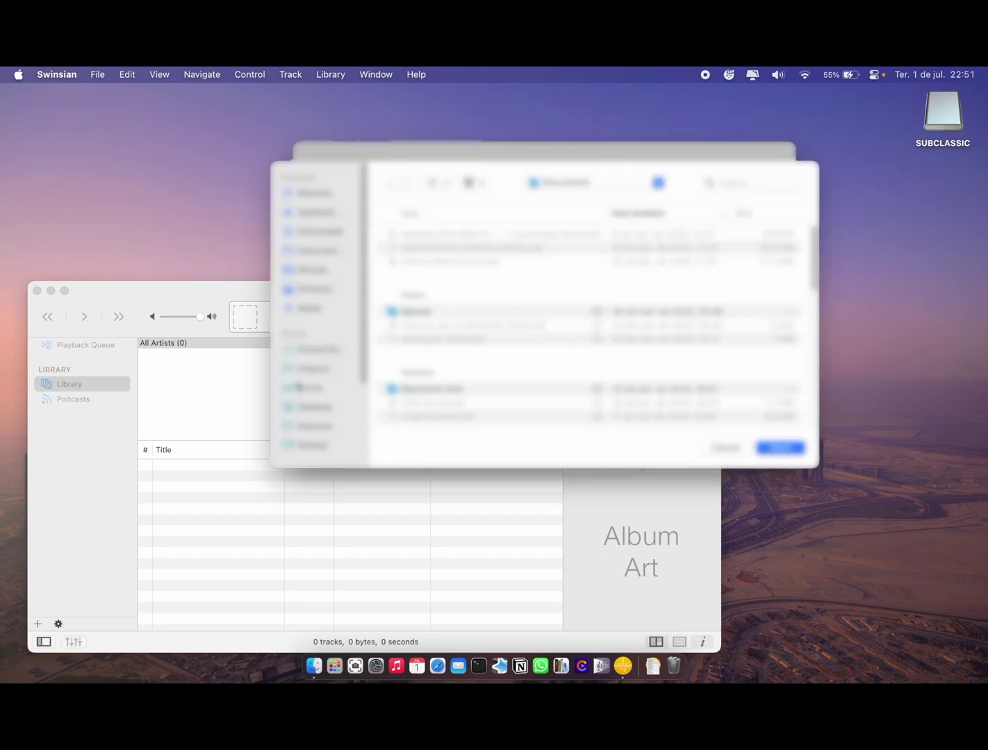
pyautogui.scroll(-3, 303, 386)
pyautogui.click(311, 423)
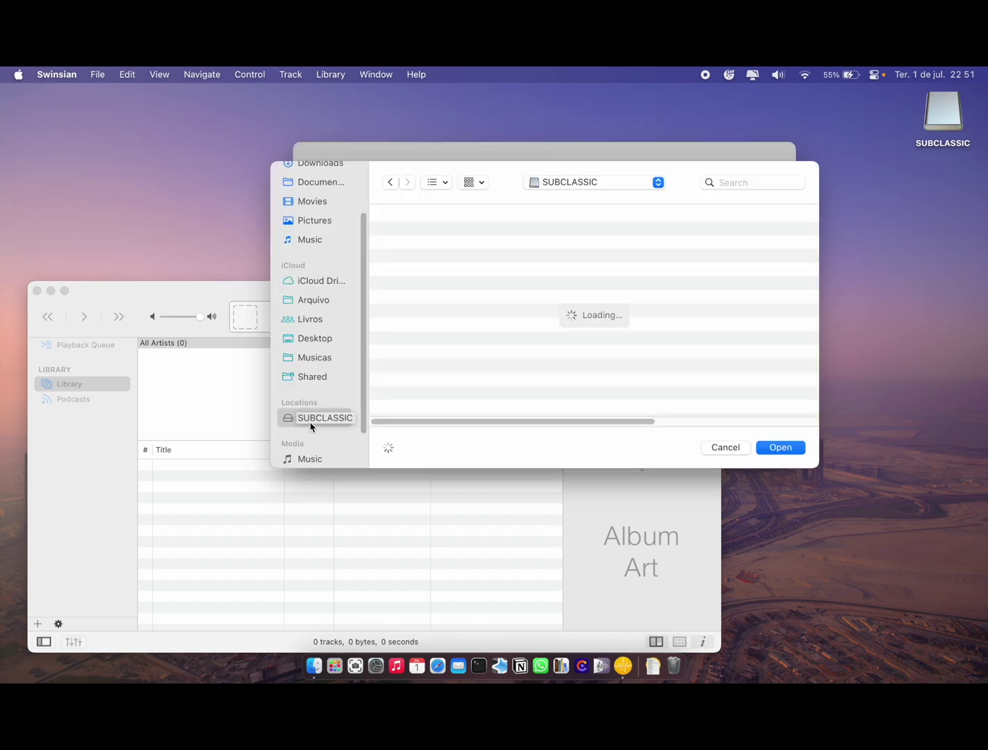
pyautogui.click(430, 250)
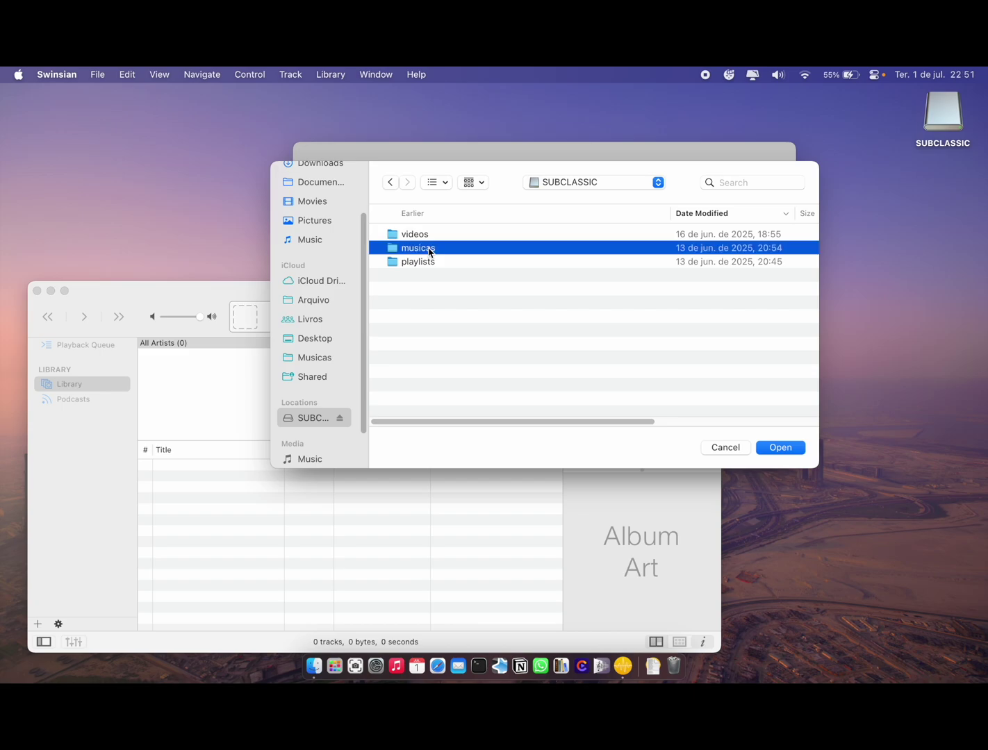
pyautogui.click(781, 449)
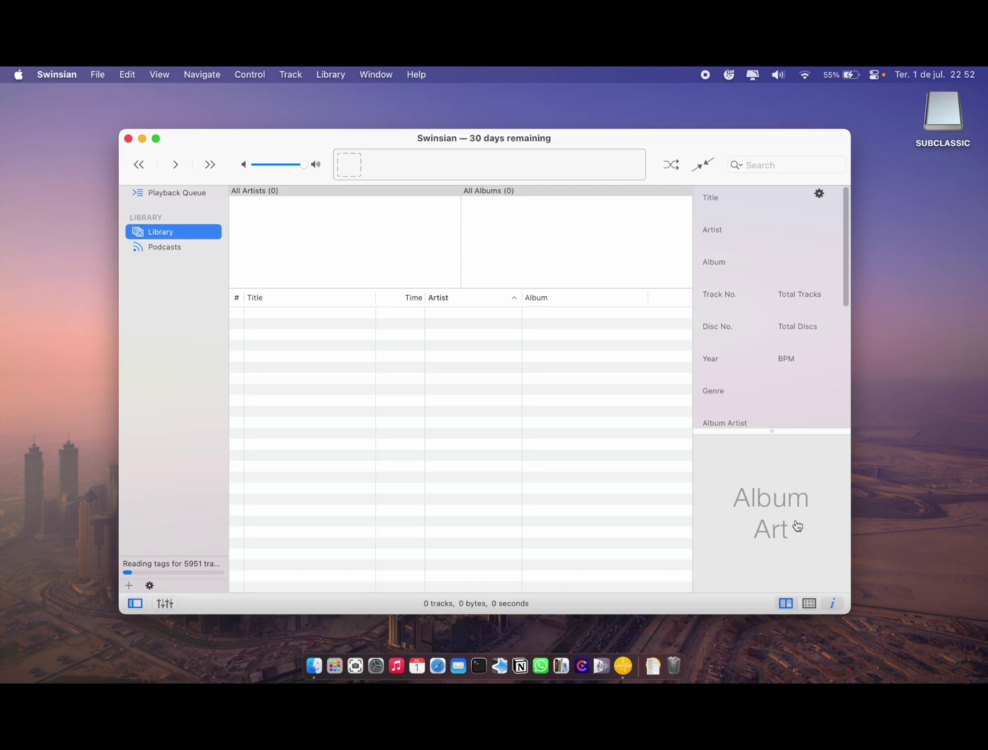
# Zoom the Swinsian window to full size while the library import keeps running.
pyautogui.doubleClick(574, 132)
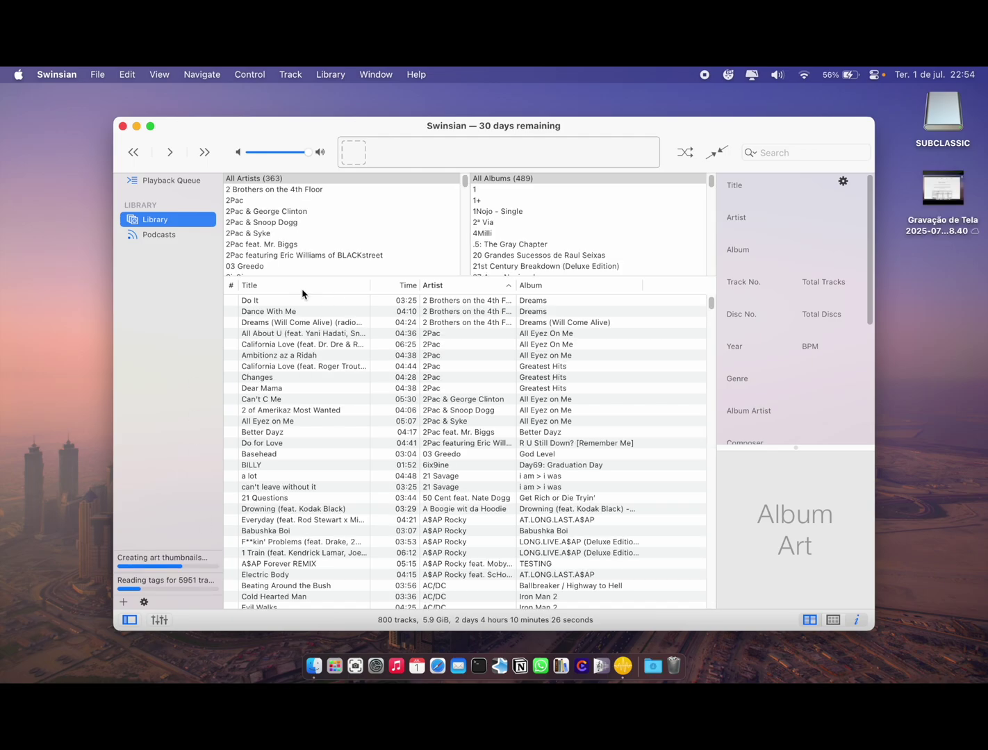
pyautogui.click(964, 135)
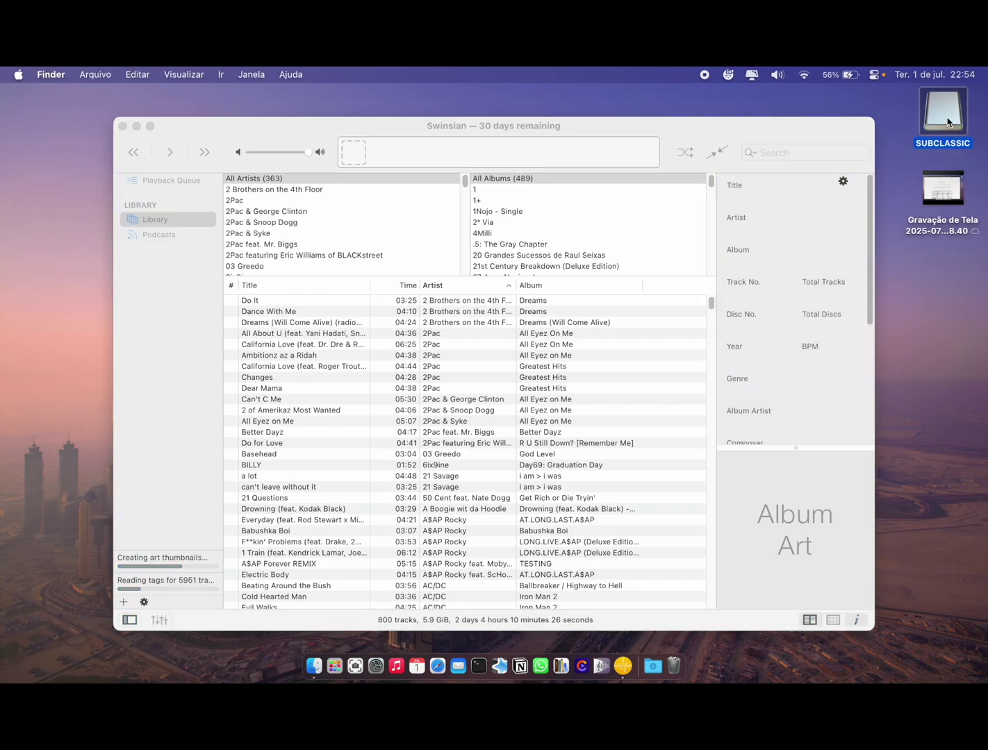
pyautogui.click(314, 259)
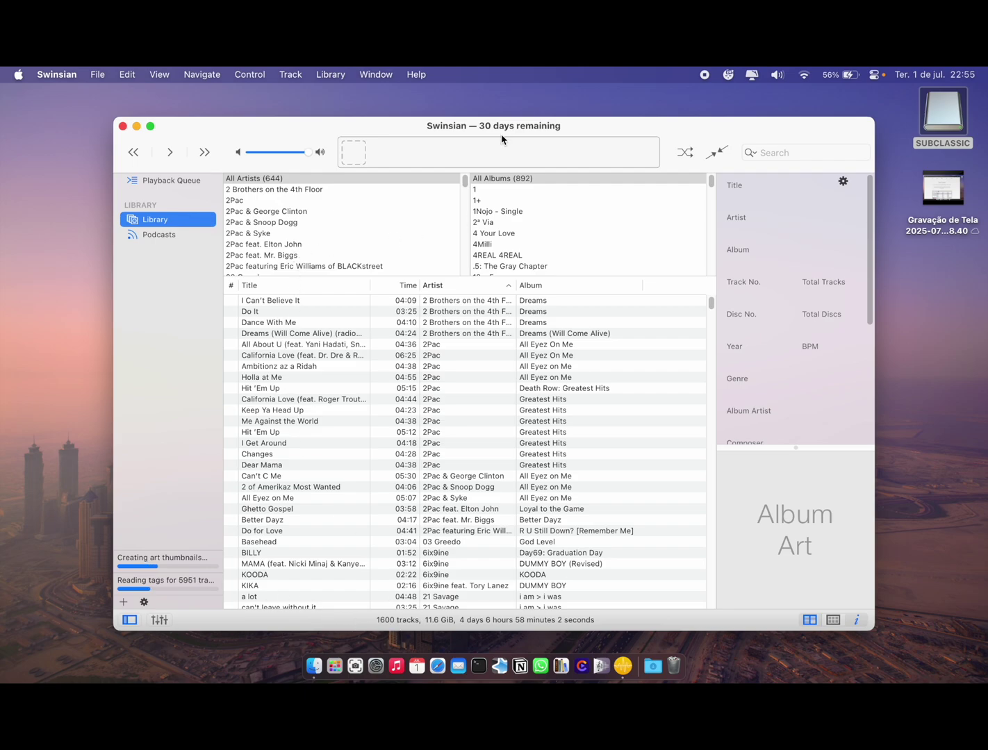
# Set the library folder location in Library settings to /Volumes/SUBCLASSIC/musicas.
pyautogui.click(59, 74)
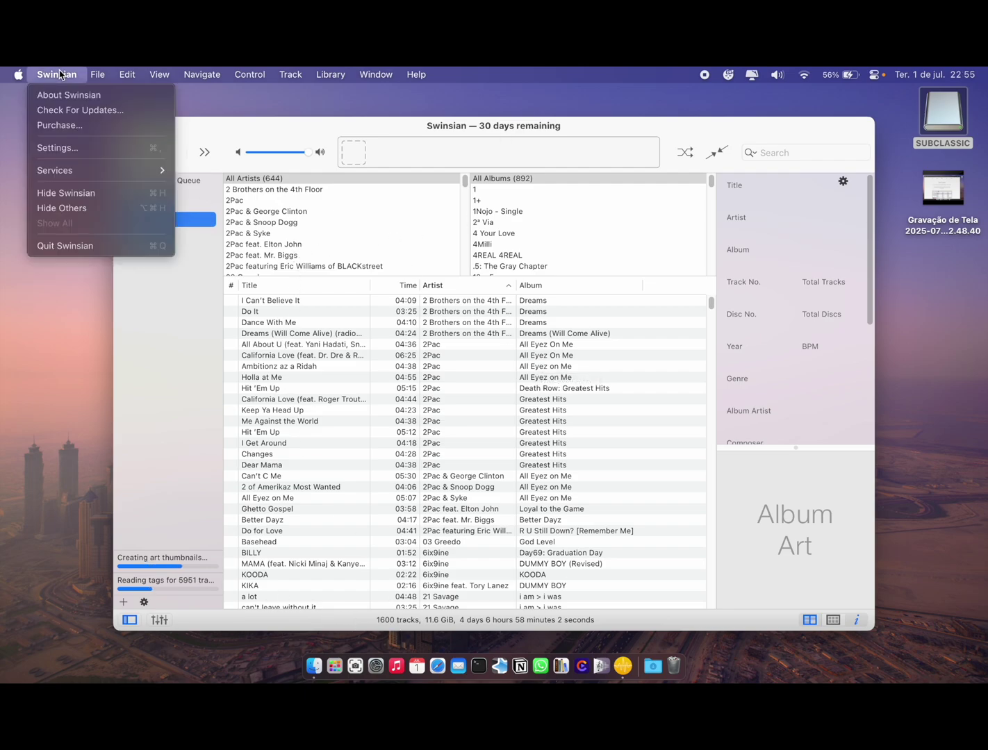
pyautogui.click(66, 148)
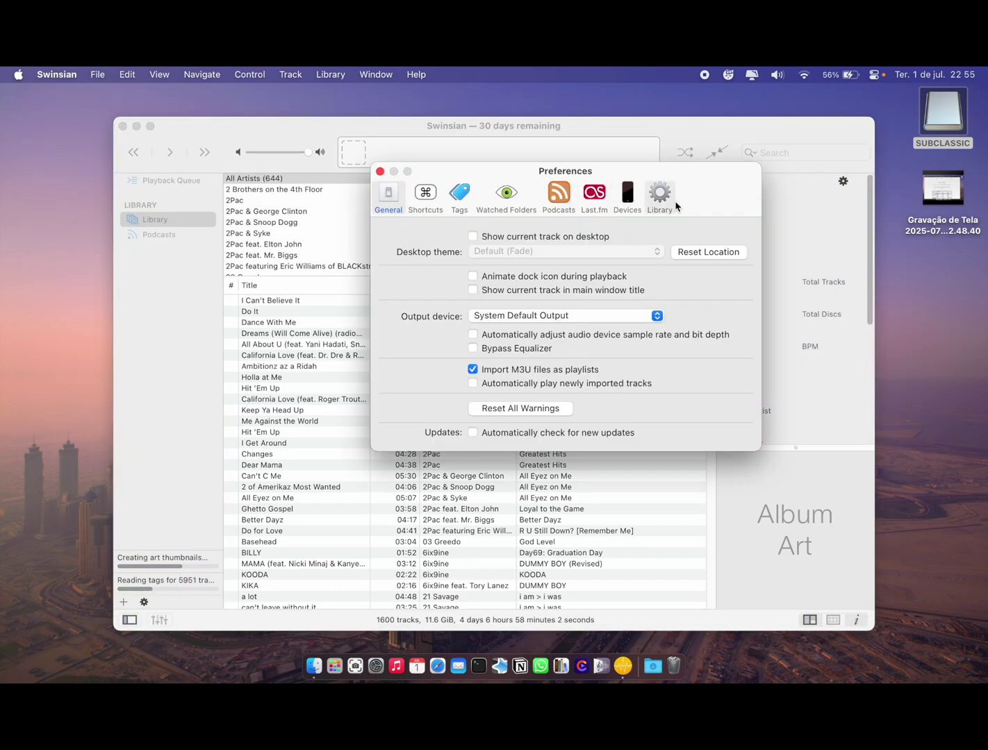
pyautogui.click(662, 197)
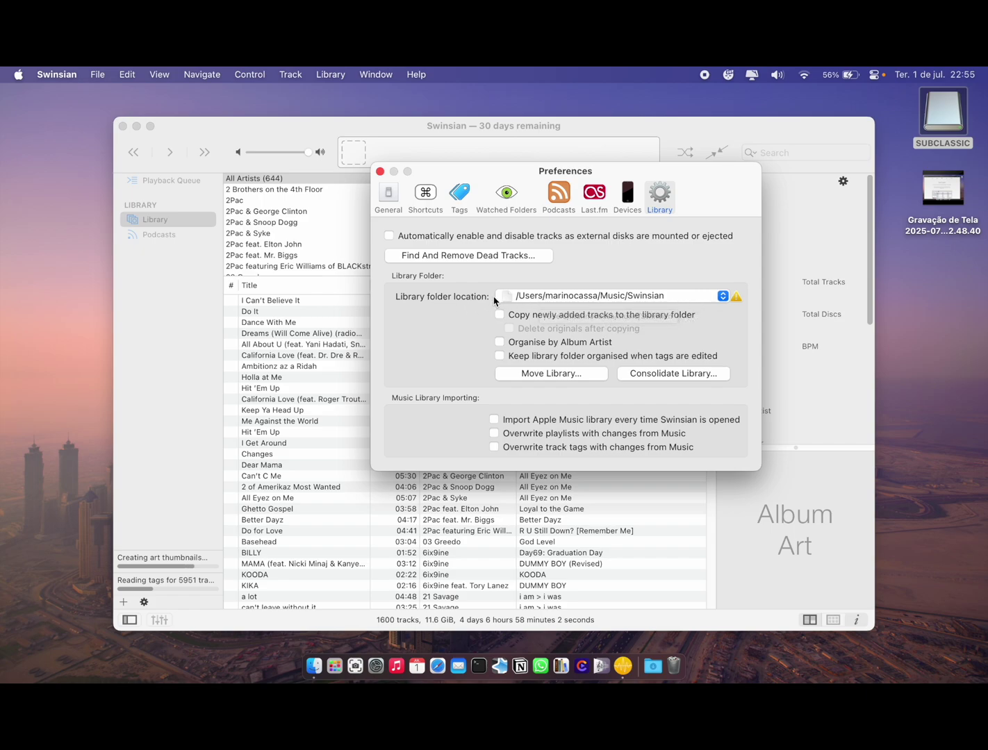
pyautogui.click(592, 296)
pyautogui.click(646, 255)
pyautogui.click(653, 300)
pyautogui.click(549, 329)
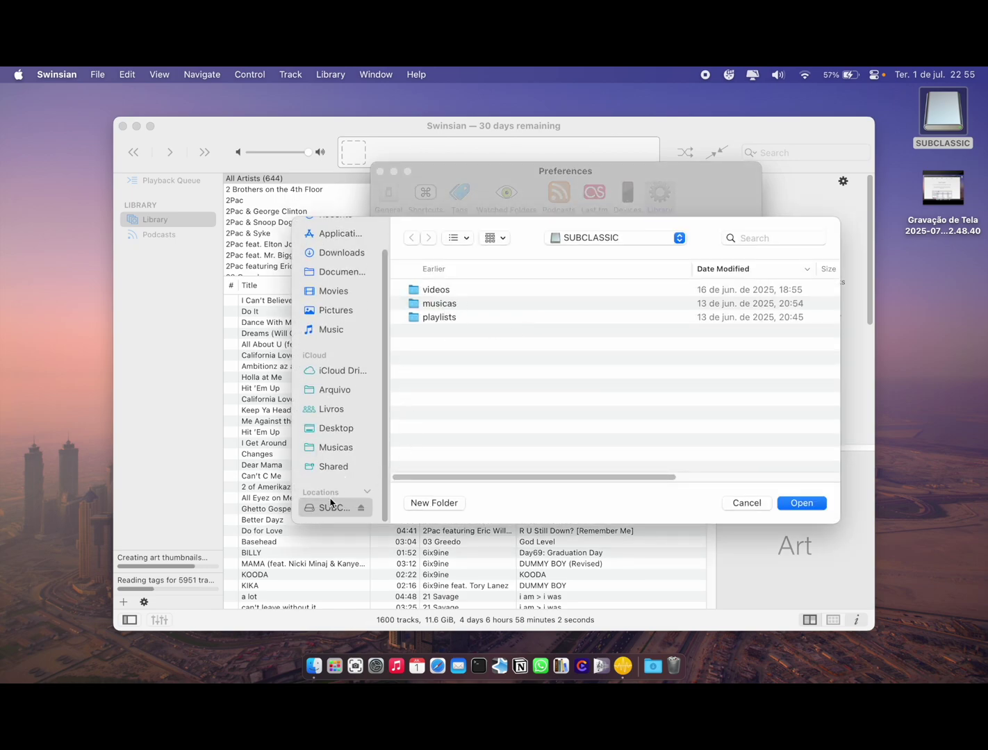
pyautogui.click(443, 303)
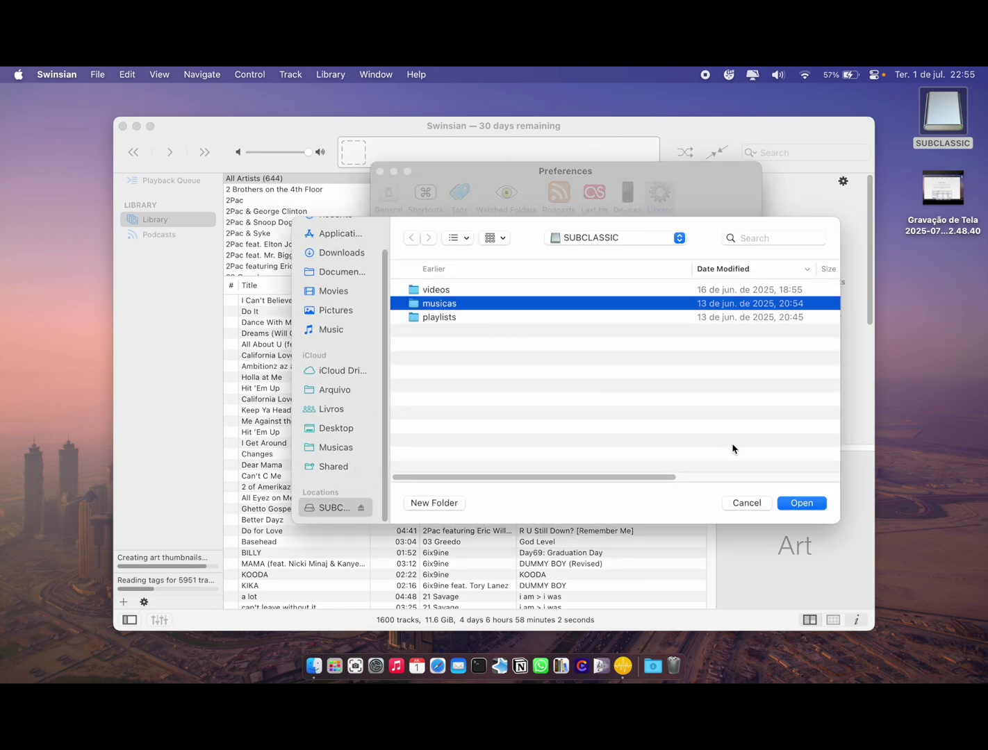
pyautogui.click(805, 505)
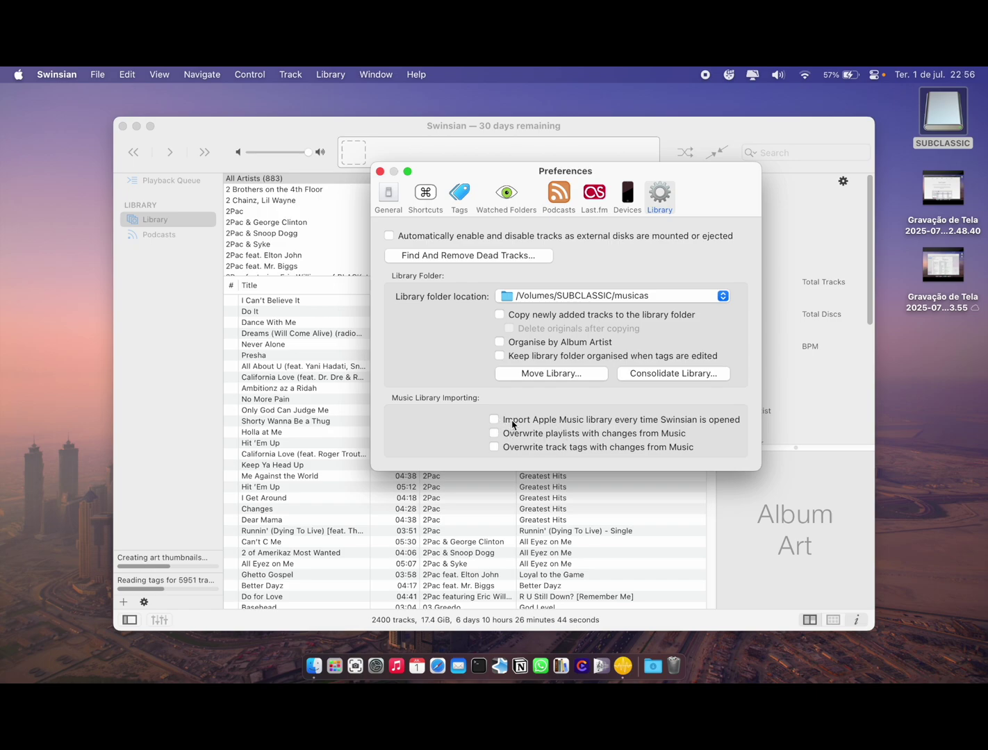
# Enable importing the Apple Music library on launch, leaving playlist overwriting off.
pyautogui.click(496, 420)
pyautogui.click(494, 434)
pyautogui.click(494, 434)
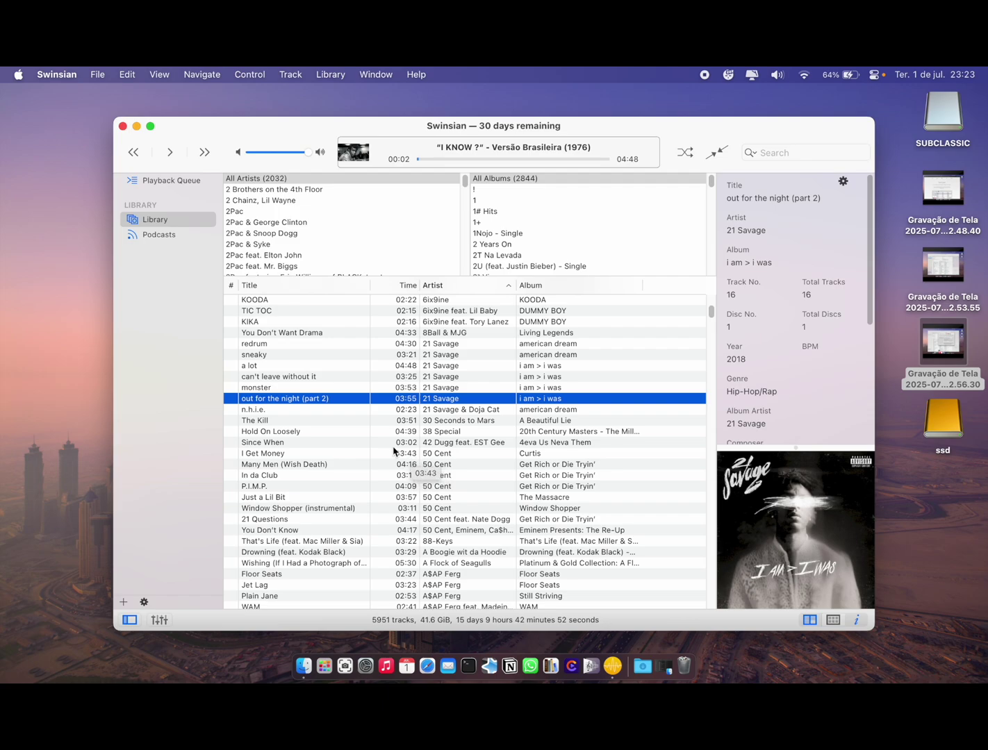
pyautogui.scroll(-5, 807, 416)
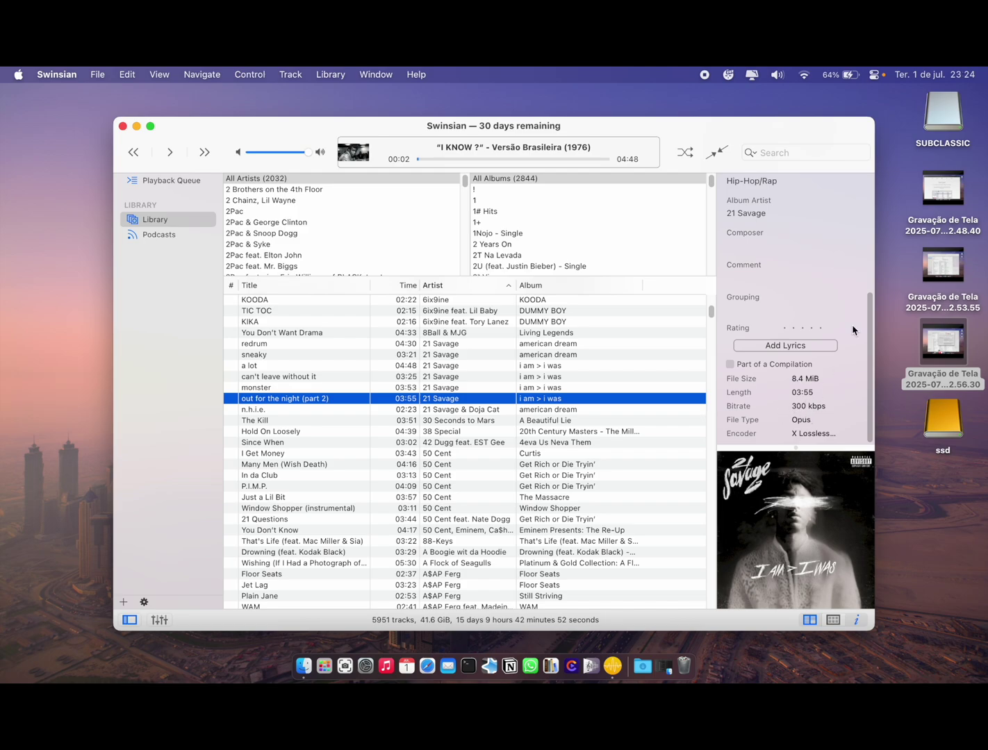
pyautogui.click(937, 122)
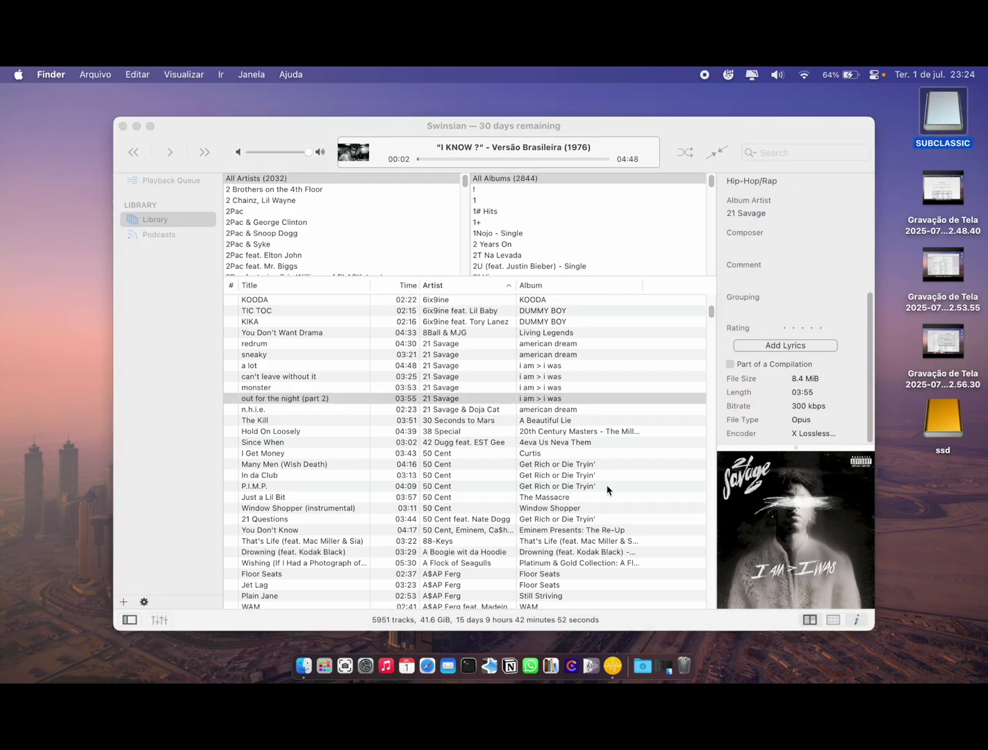
pyautogui.click(417, 421)
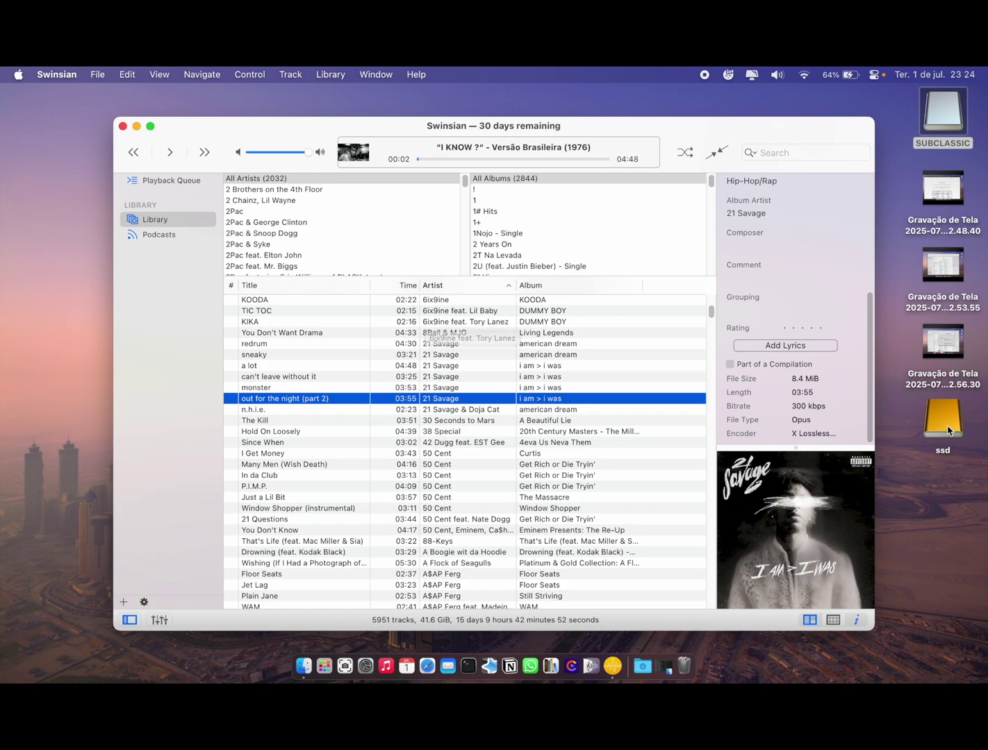
pyautogui.scroll(3, 334, 378)
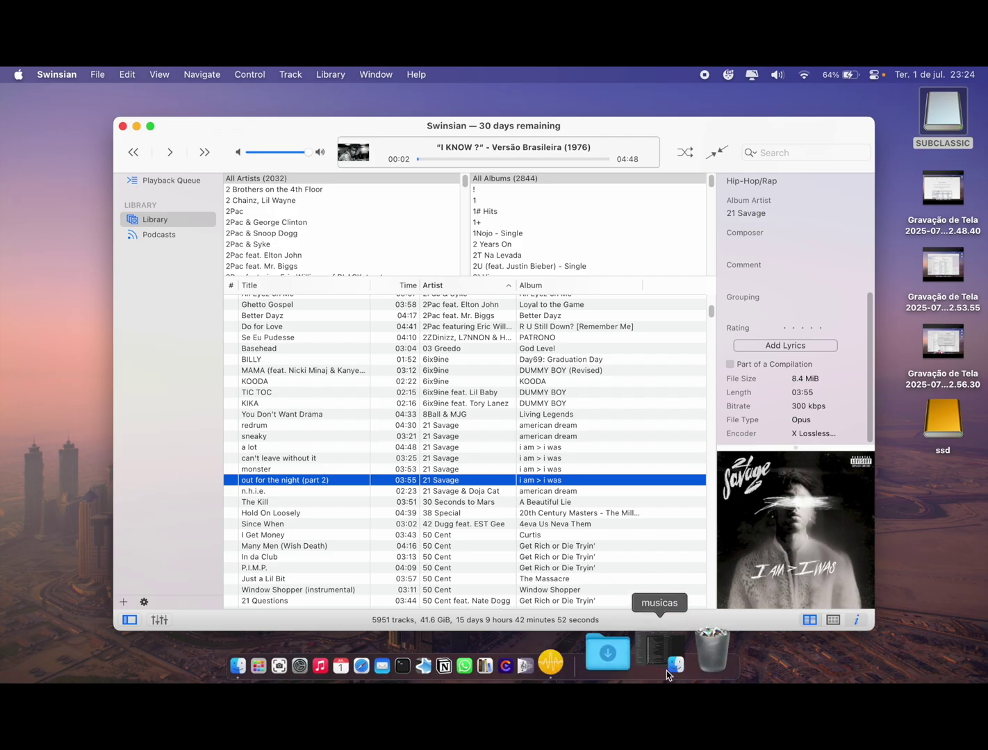
# Select today's 75 .opus song files in SUBCLASSIC's musicas folder.
pyautogui.click(651, 665)
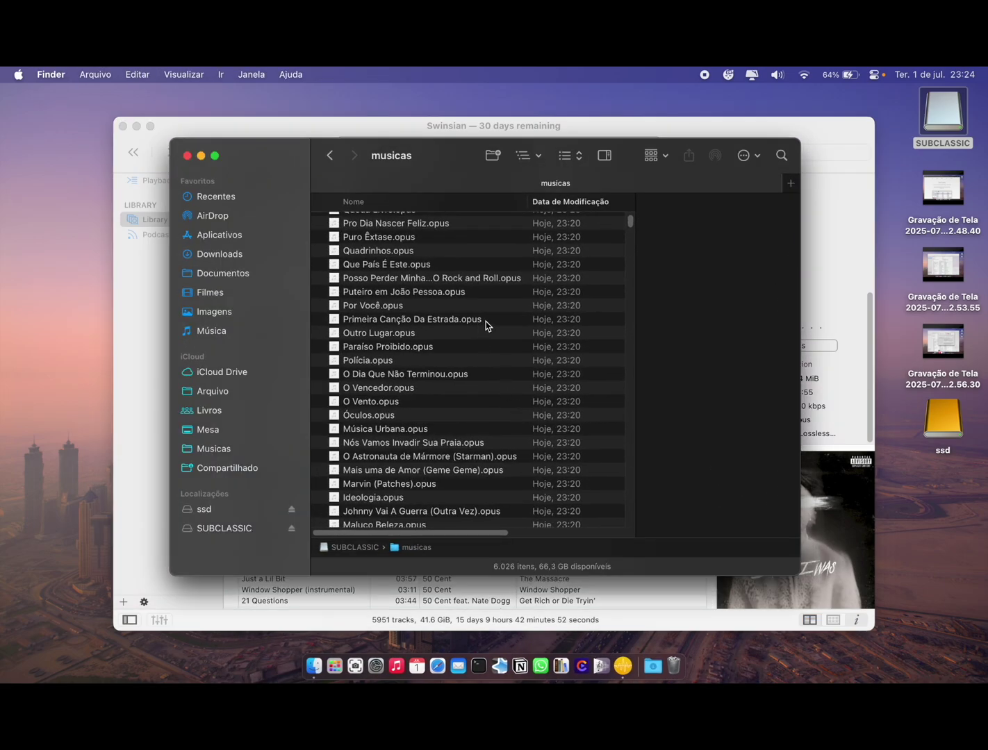
pyautogui.scroll(-15, 505, 311)
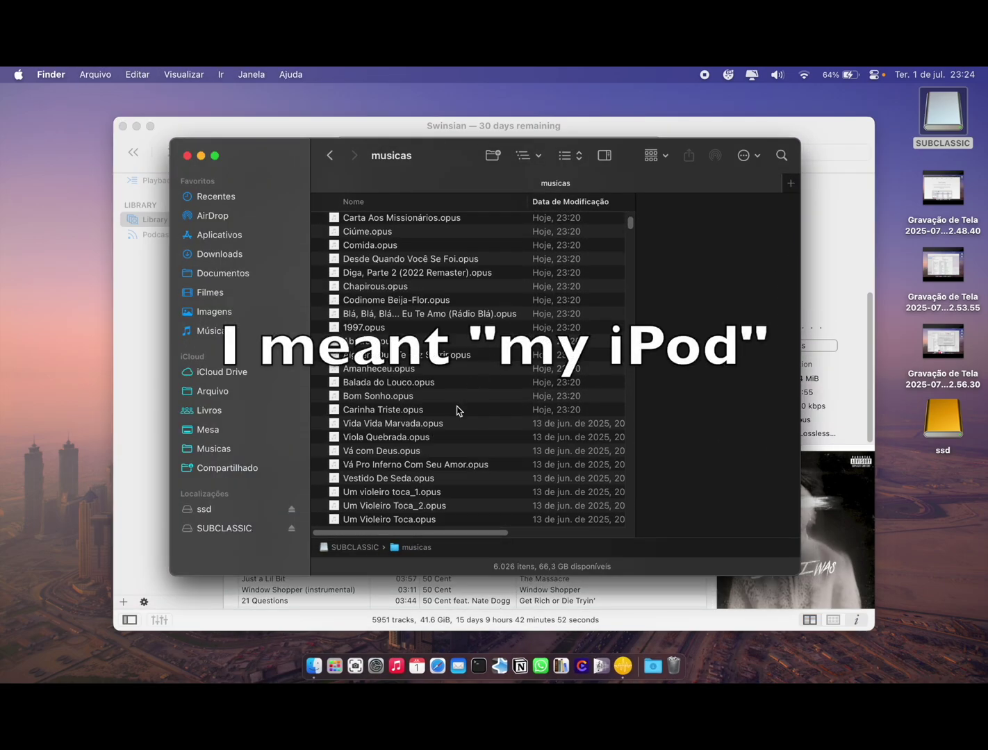
pyautogui.click(457, 409)
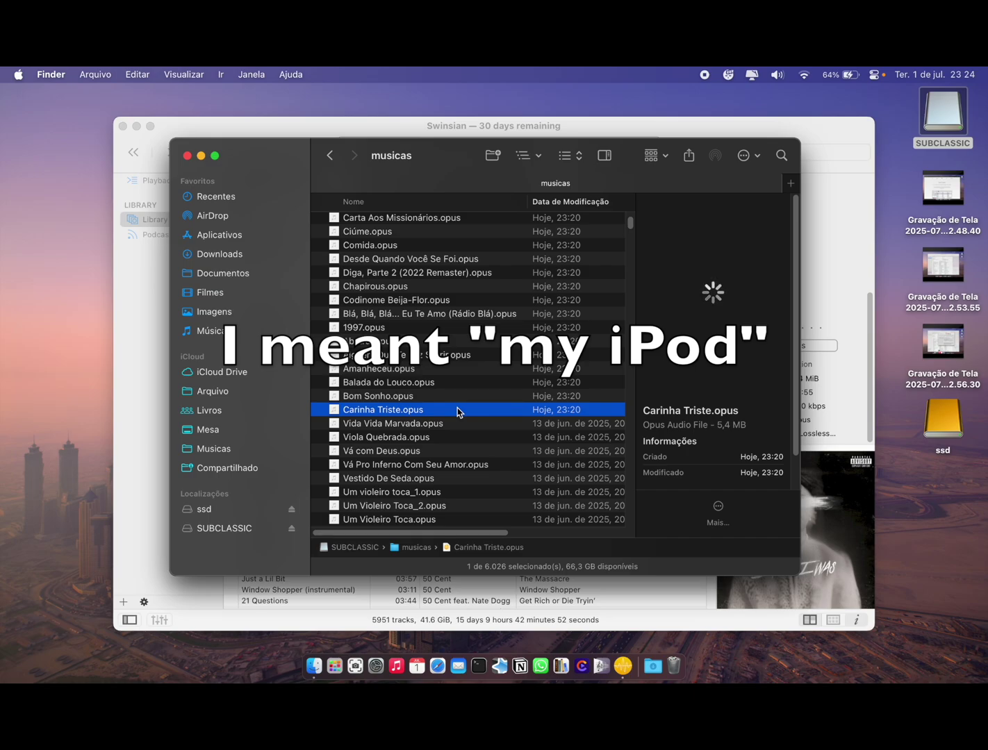
pyautogui.hotkey('shift', 'alt', 'Up')
# Drag the 75 selected songs into the Swinsian library and close the Finder window.
pyautogui.moveTo(364, 147); pyautogui.dragTo(432, 162)
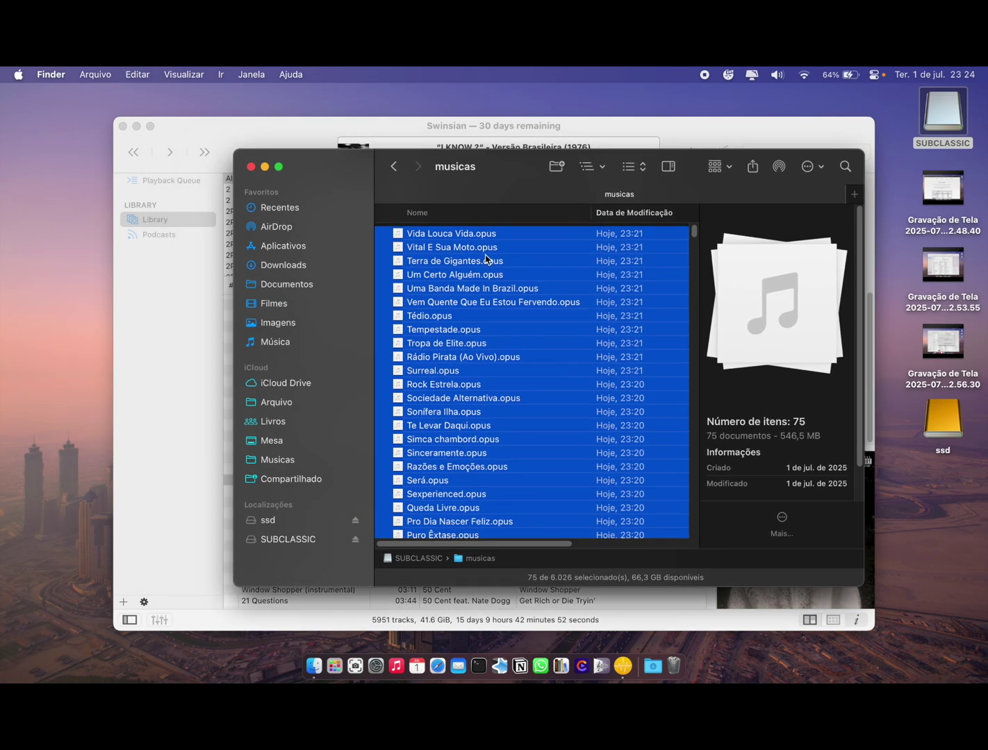
pyautogui.moveTo(489, 261); pyautogui.dragTo(444, 597)
pyautogui.moveTo(484, 172); pyautogui.dragTo(598, 187)
pyautogui.moveTo(591, 262); pyautogui.dragTo(277, 338)
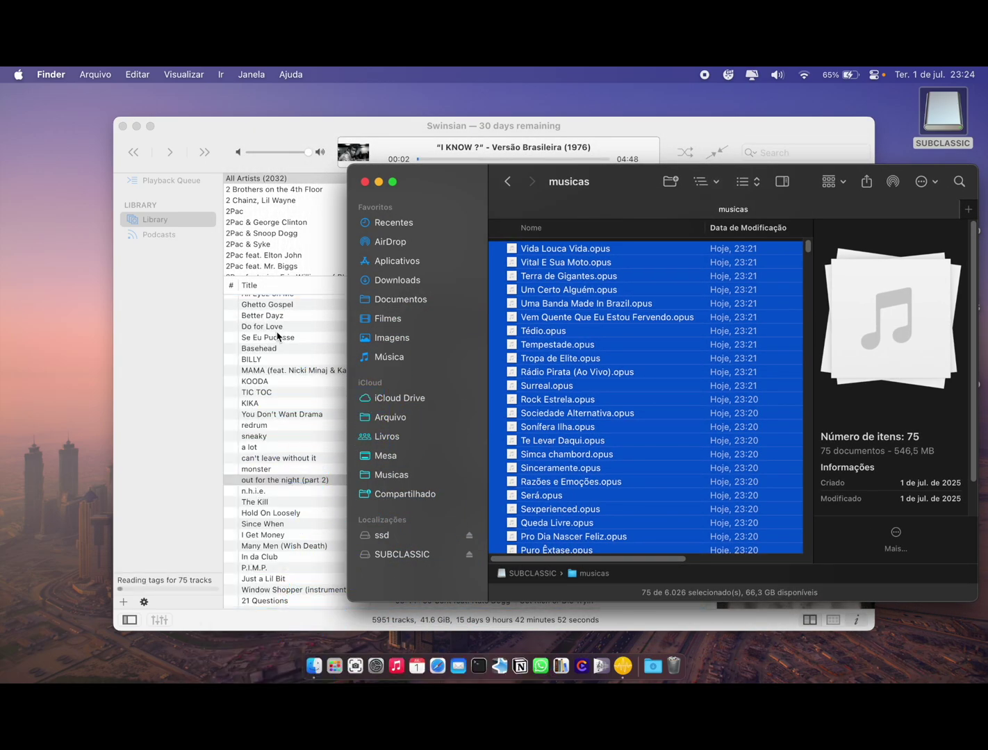
pyautogui.press('super+w')
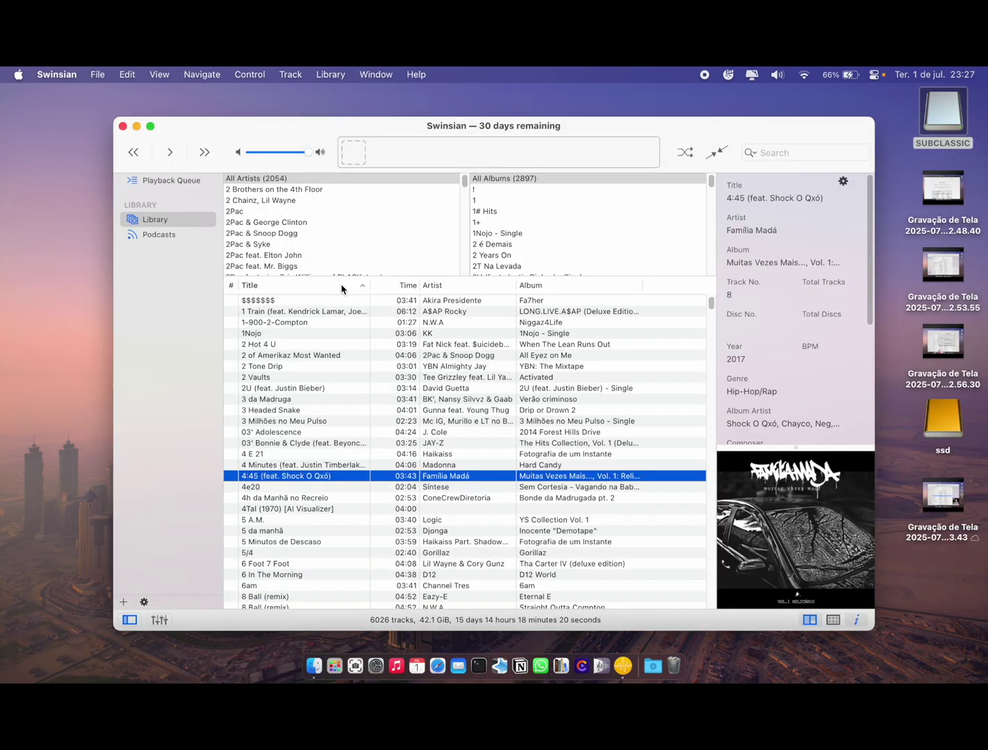
# Add a Date Modified column and sort newest first, putting the 01/07/25 tracks on top.
pyautogui.rightClick(342, 287)
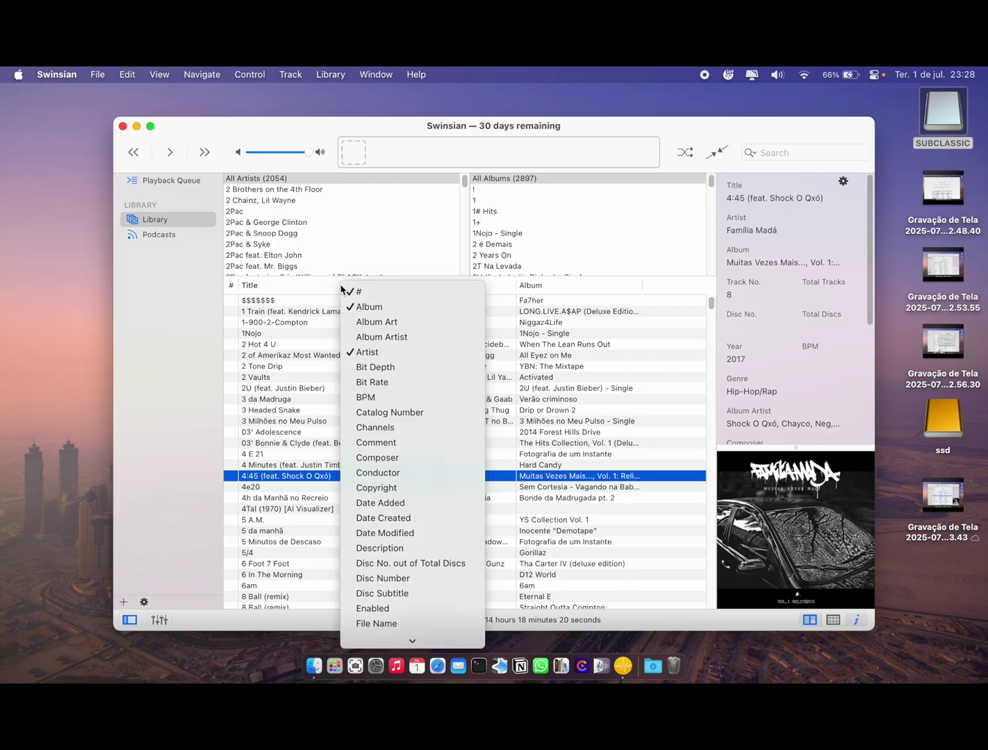
pyautogui.click(421, 533)
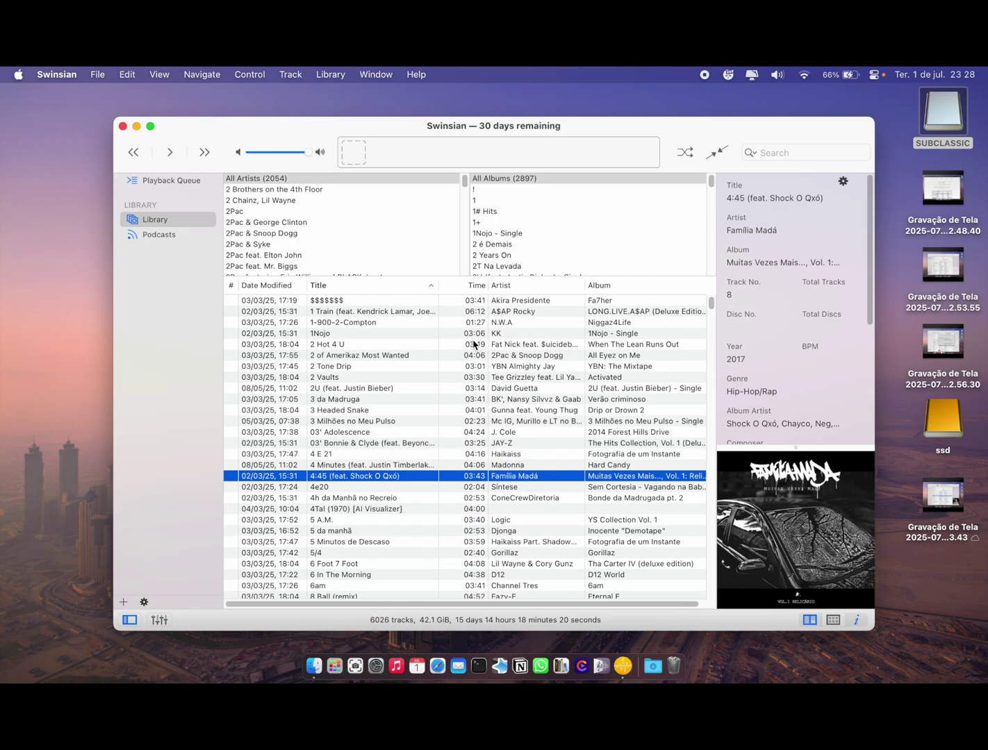
pyautogui.click(264, 285)
pyautogui.click(275, 285)
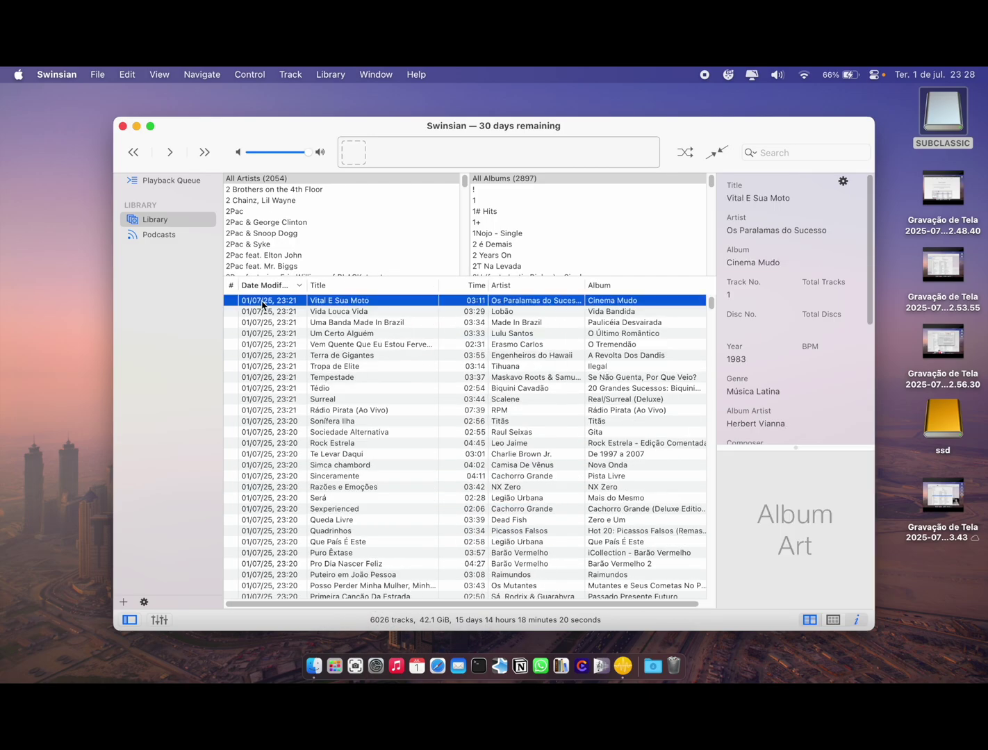
pyautogui.scroll(-10, 299, 404)
pyautogui.scroll(-10, 299, 405)
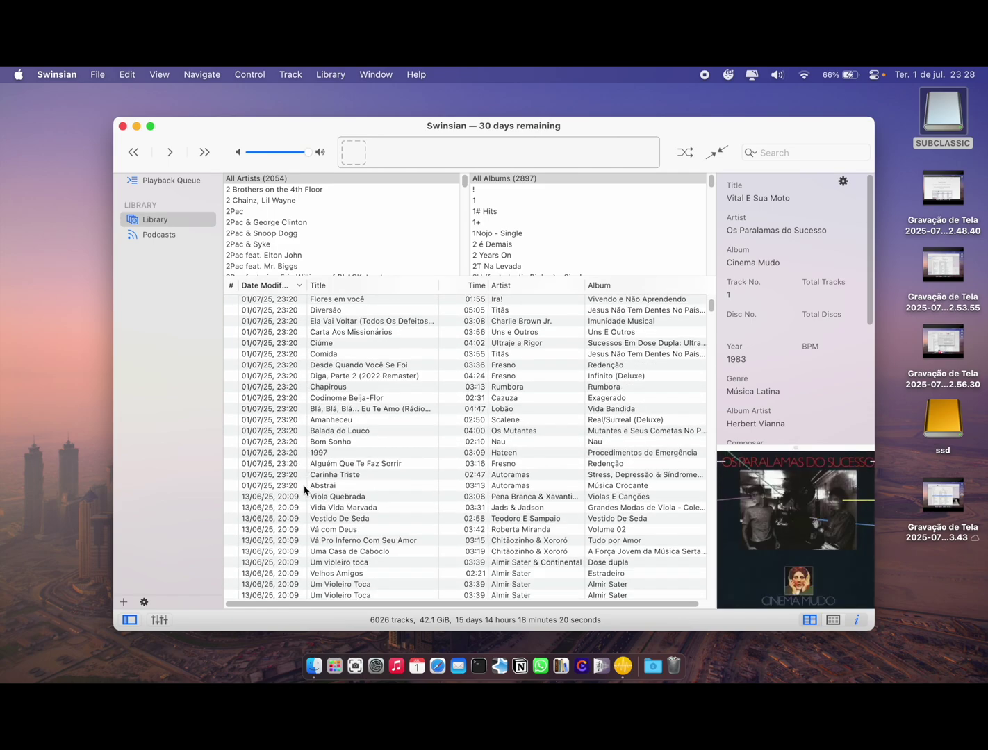
pyautogui.click(303, 487)
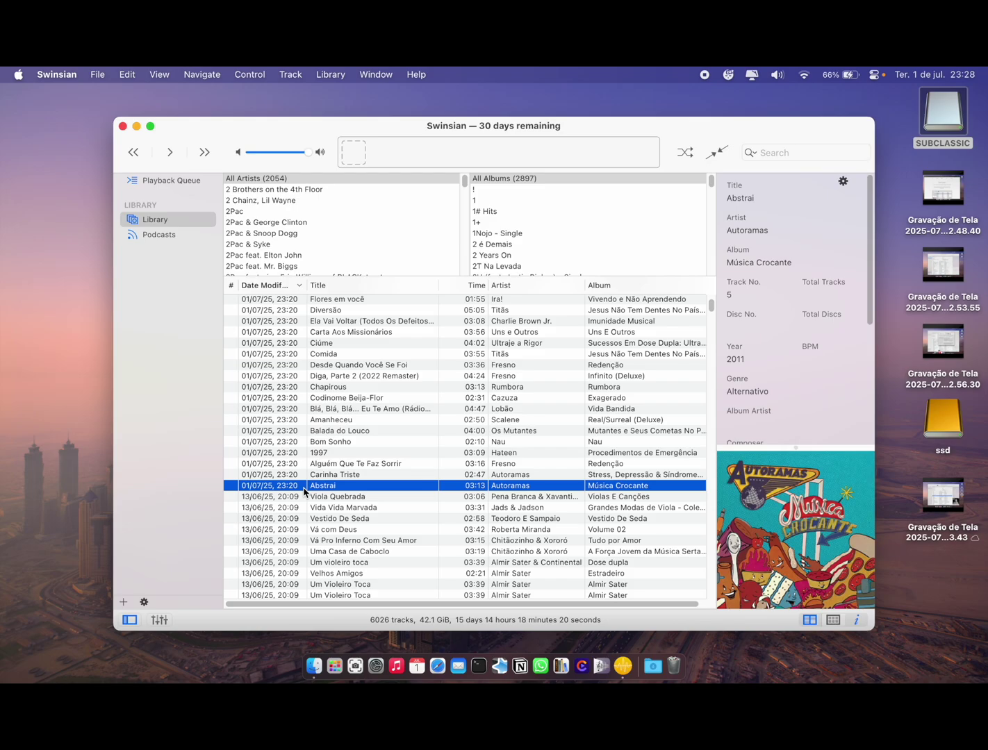
pyautogui.scroll(4, 347, 478)
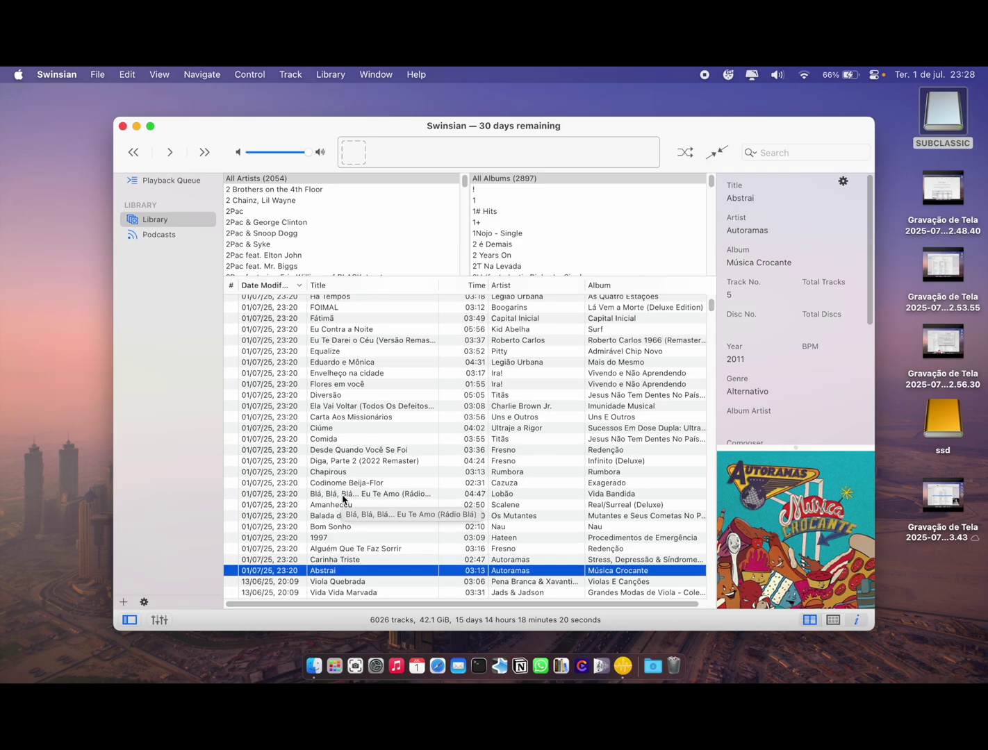
# Create a playlist named Test from the 75 newly added tracks.
pyautogui.press('super+a')
pyautogui.rightClick(370, 479)
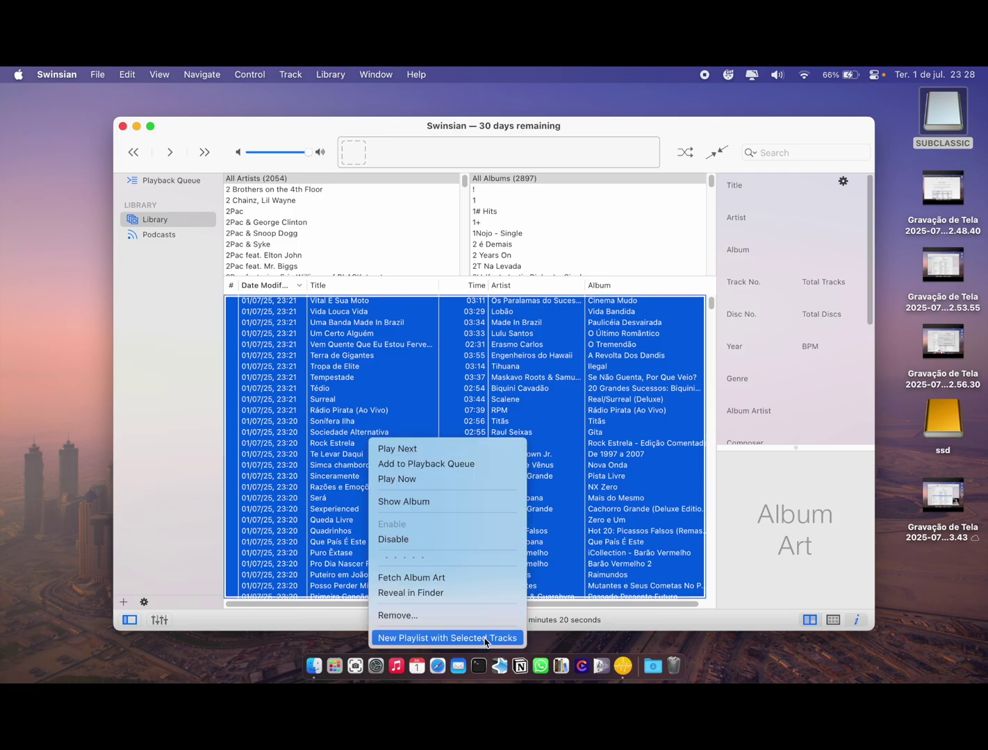
pyautogui.click(481, 637)
pyautogui.write('Test')
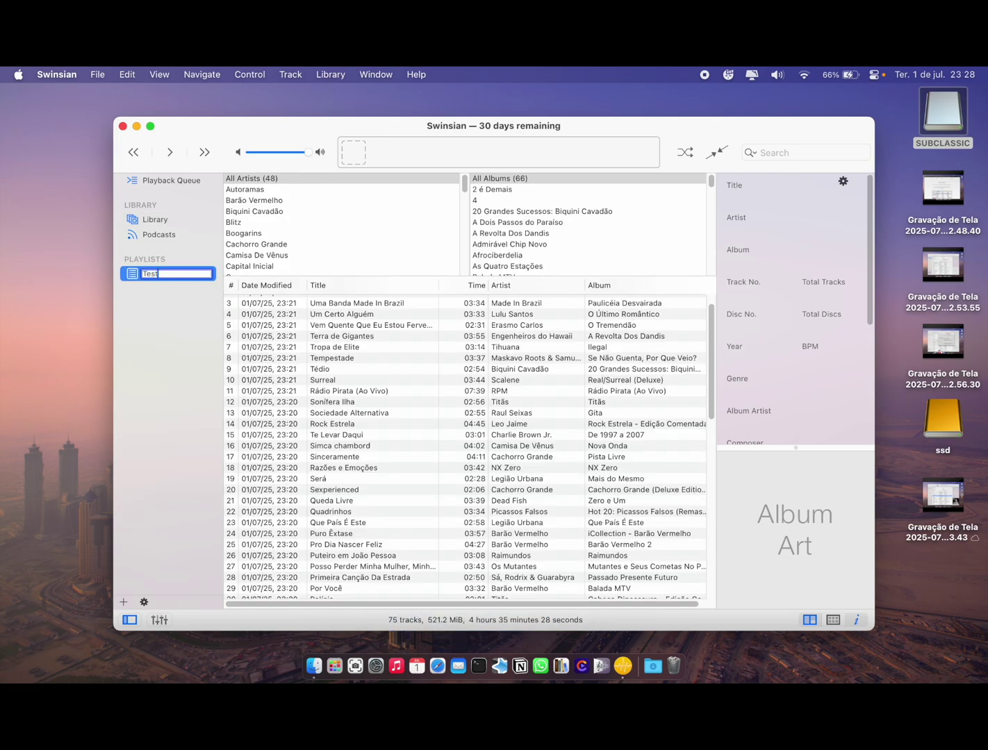
pyautogui.press('Return')
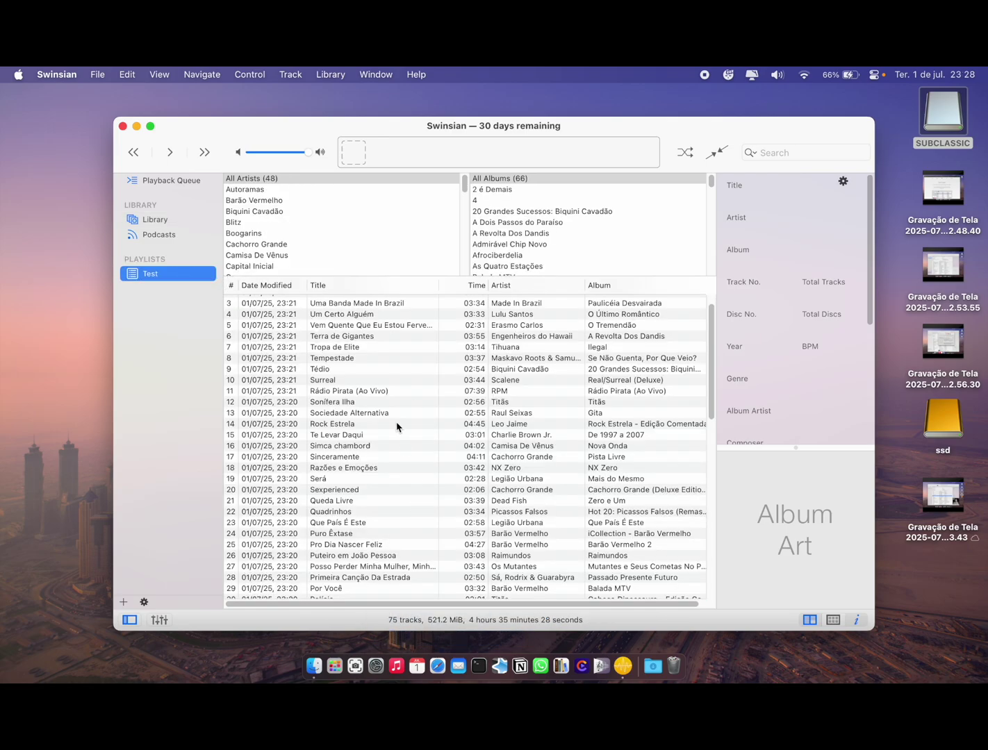
pyautogui.scroll(-5, 396, 425)
pyautogui.scroll(-5, 396, 425)
pyautogui.scroll(10, 389, 430)
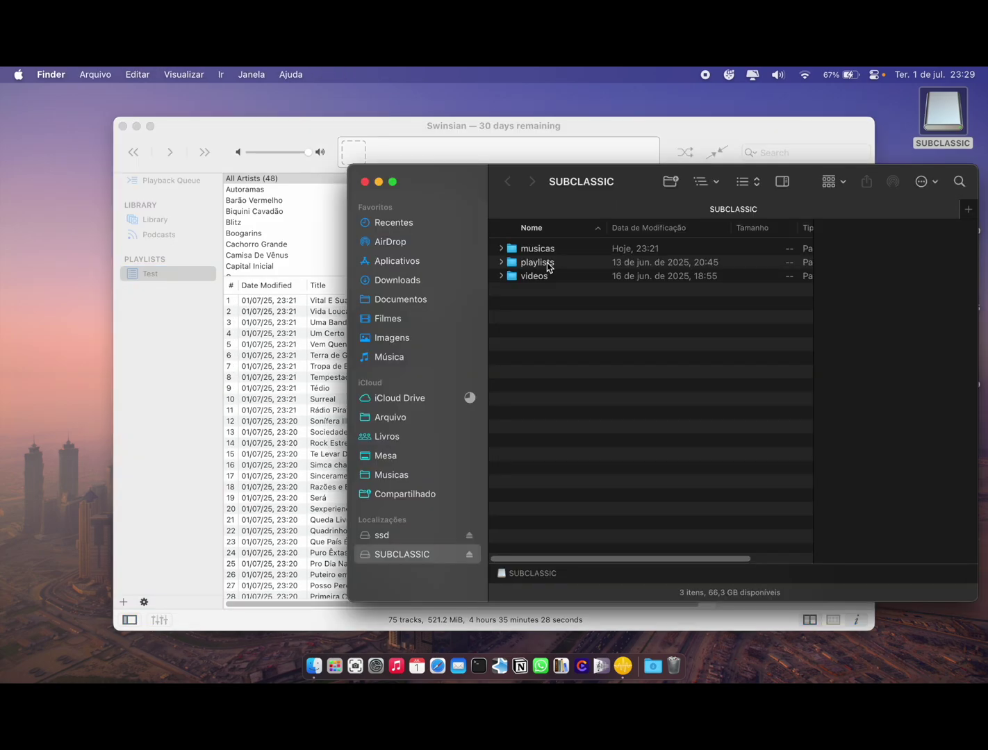
# Import all 27 .m3u8 files from SUBCLASSIC's playlists folder into Swinsian as playlists.
pyautogui.doubleClick(548, 264)
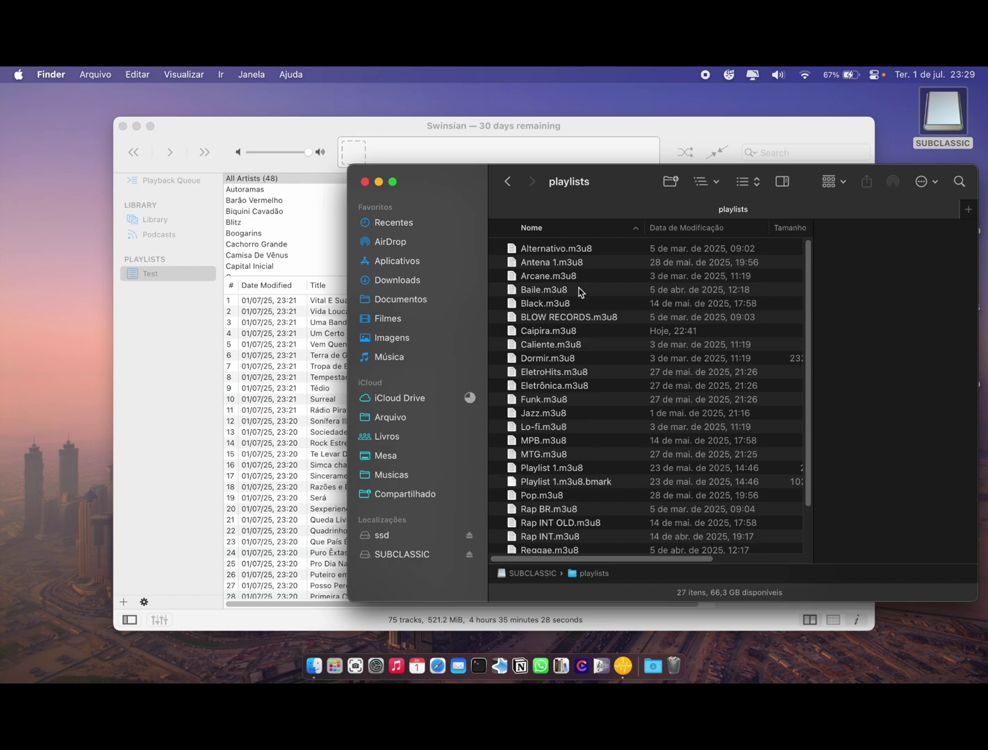
pyautogui.scroll(-2, 581, 306)
pyautogui.scroll(3, 582, 386)
pyautogui.press('super+a')
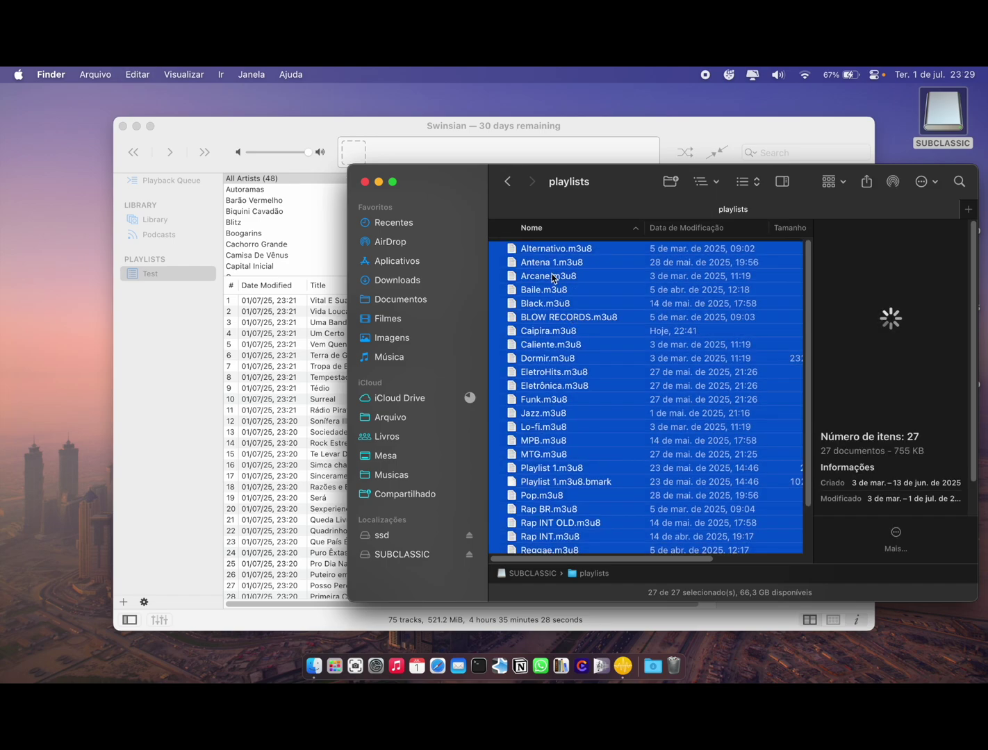
pyautogui.moveTo(582, 382); pyautogui.dragTo(163, 336)
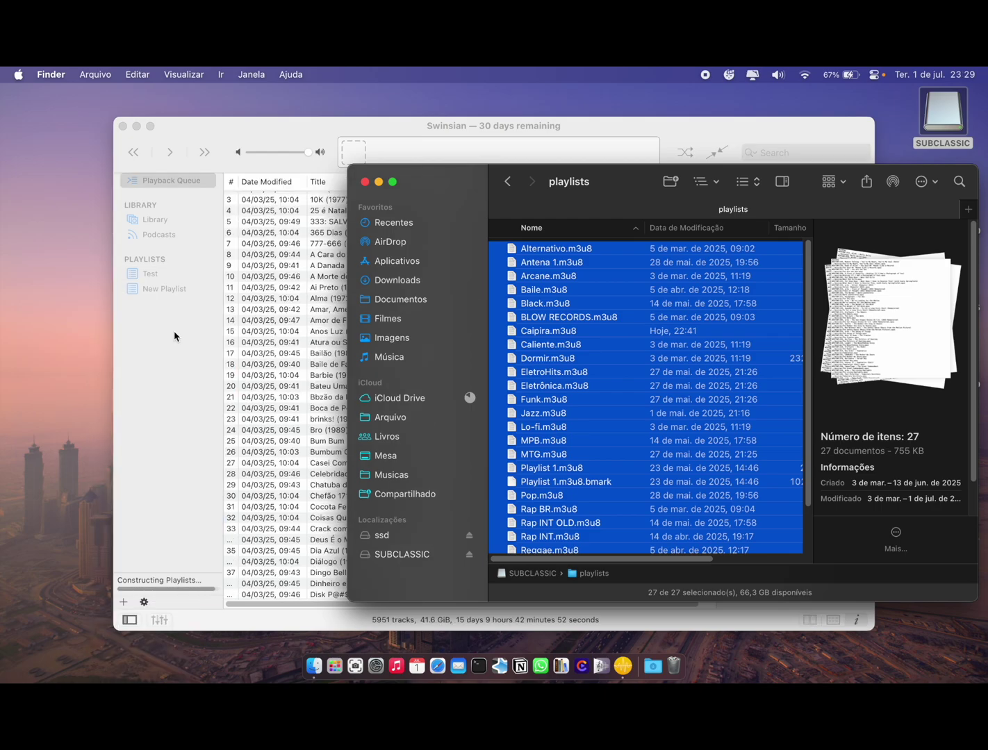
pyautogui.click(365, 182)
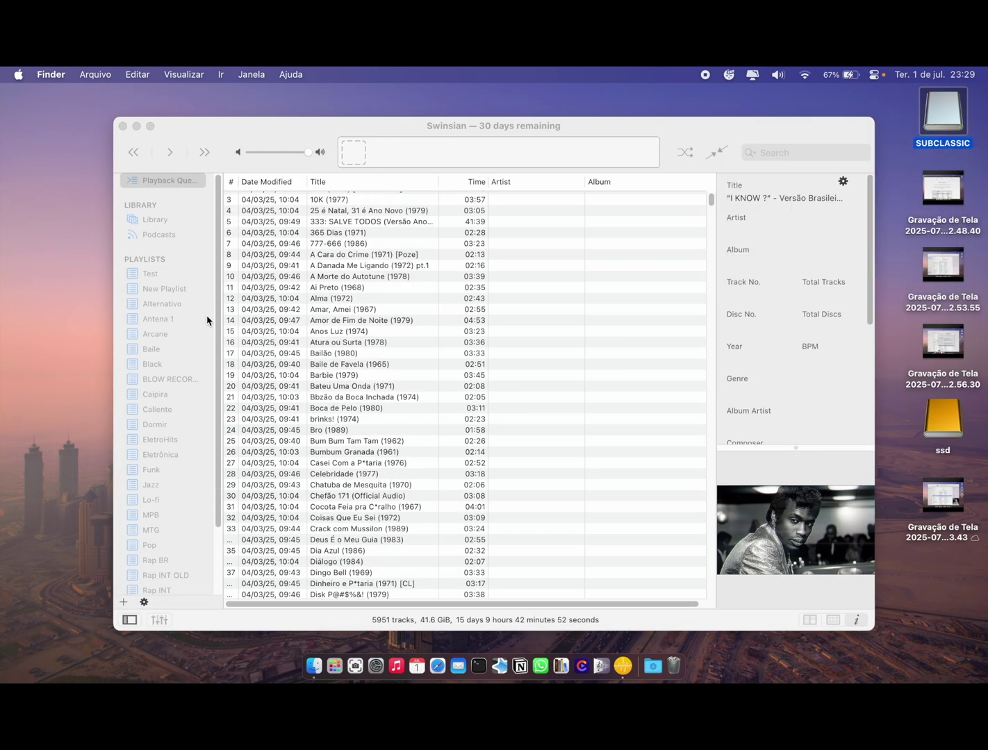
pyautogui.scroll(-3, 199, 359)
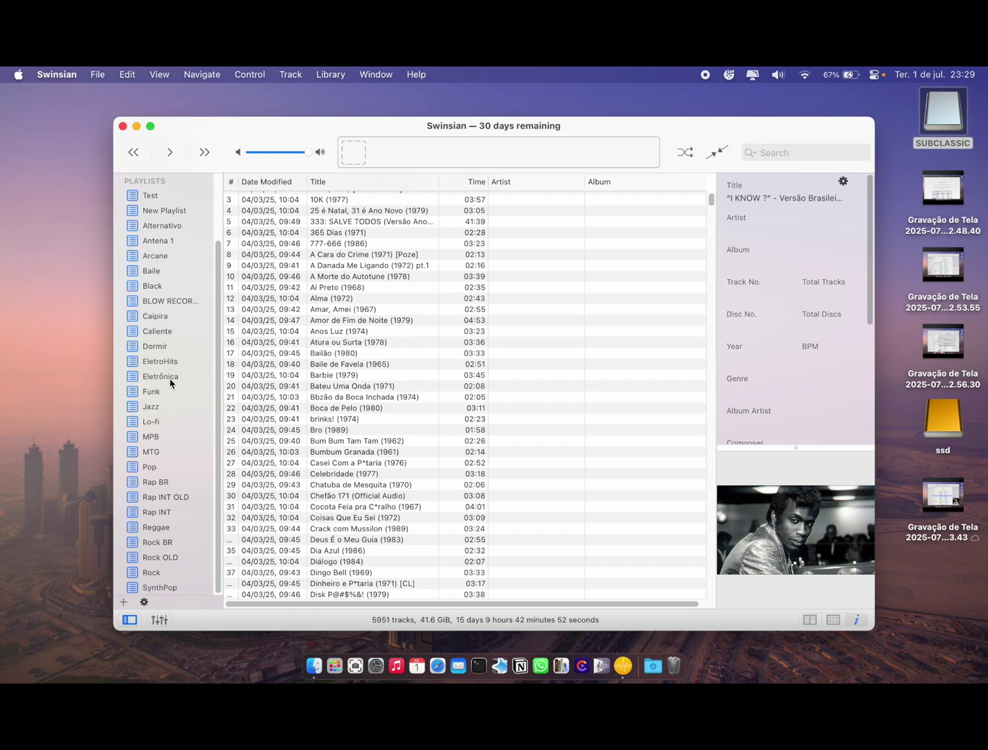
pyautogui.scroll(3, 196, 229)
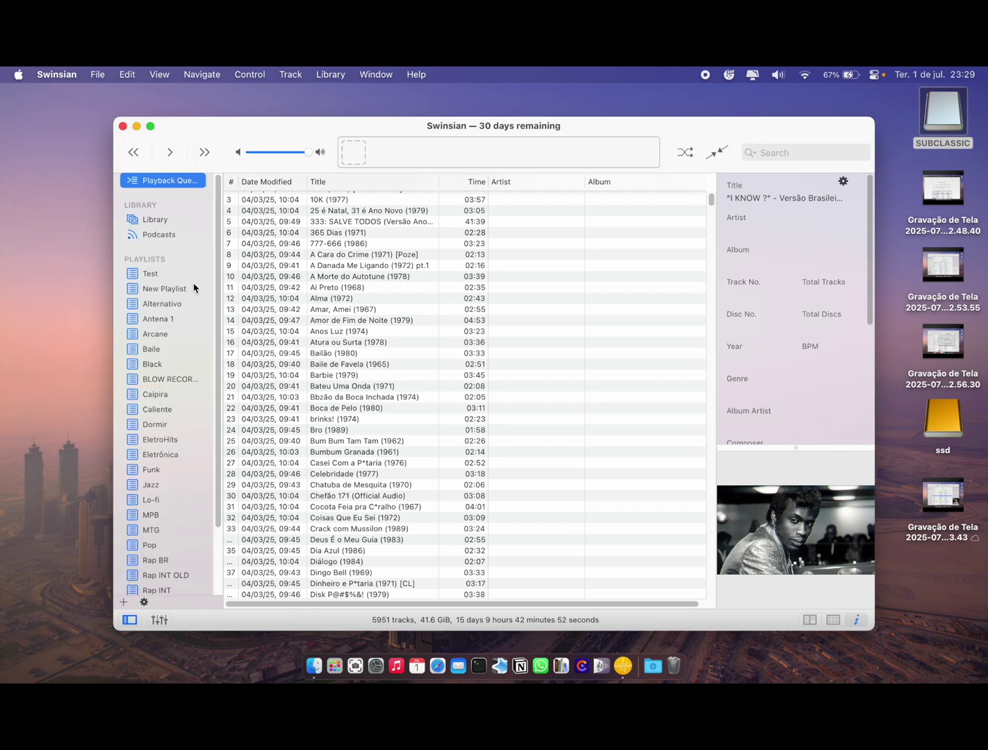
# Browse the Baile, Arcane and Jazz playlists, then play and pause Goodbye Pork Pie Hat.
pyautogui.click(194, 352)
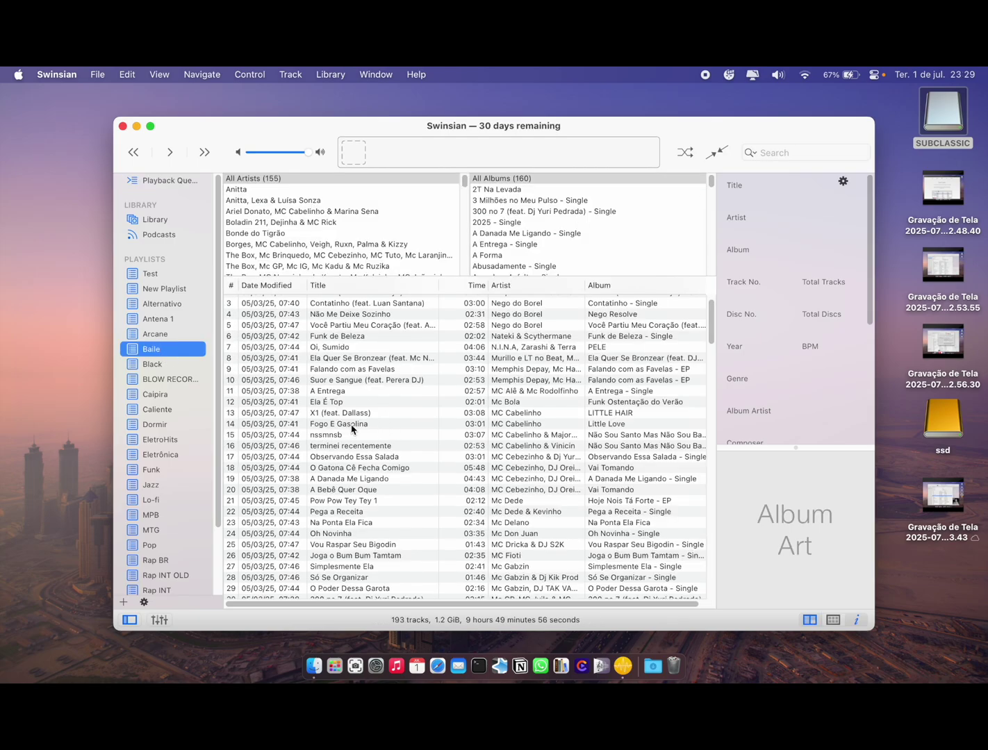
pyautogui.click(171, 329)
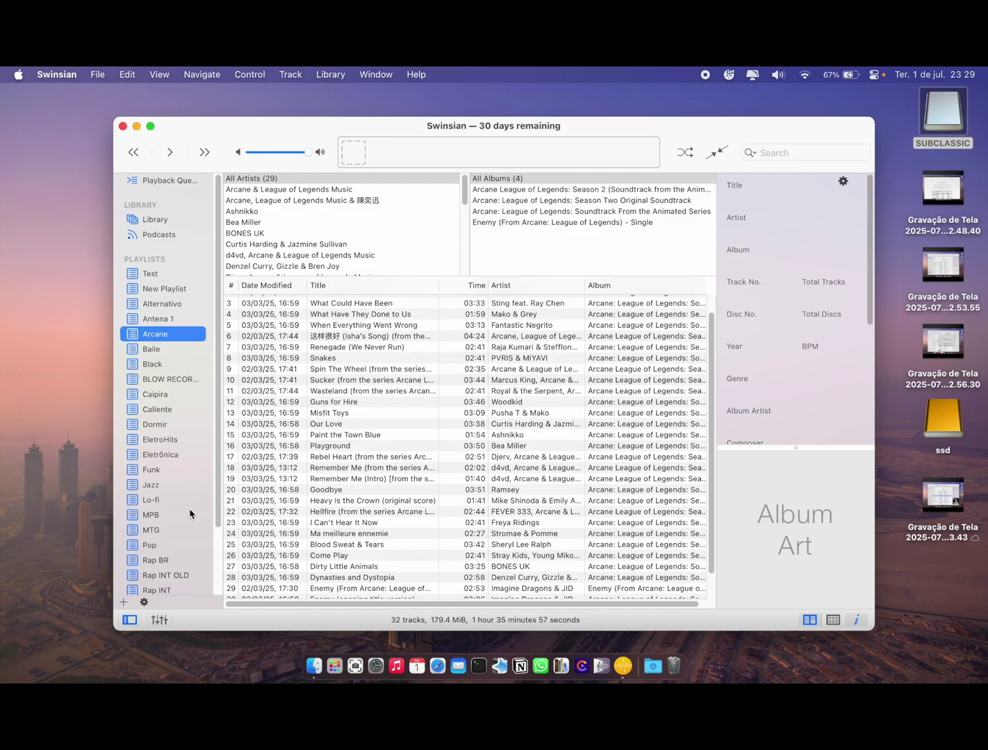
pyautogui.click(161, 490)
pyautogui.doubleClick(334, 427)
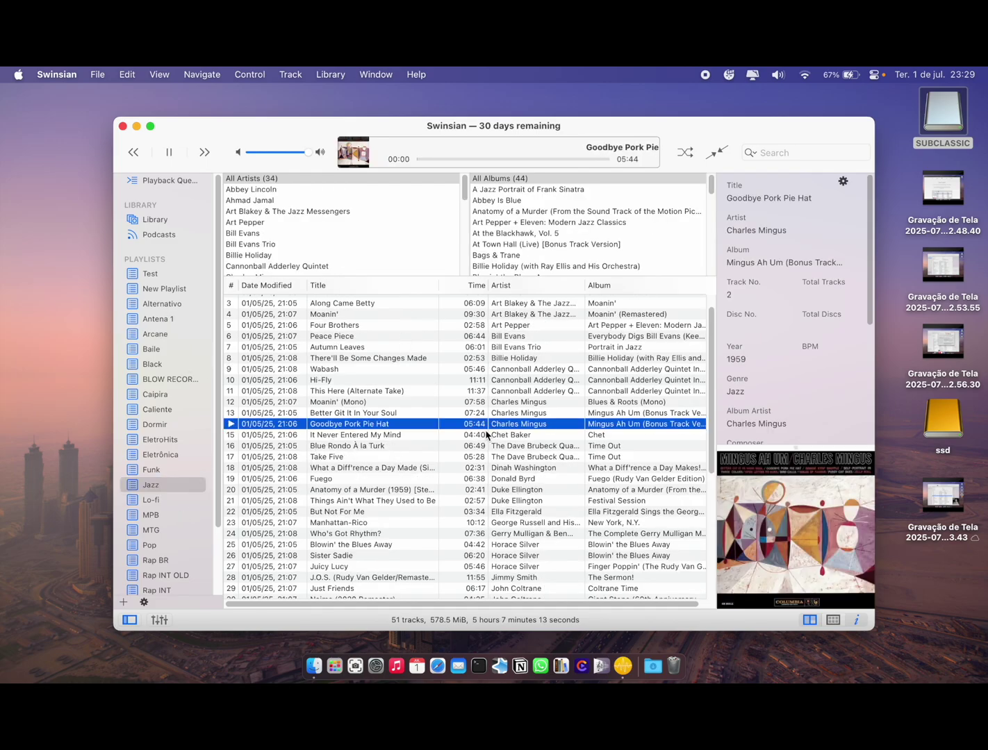
pyautogui.click(168, 152)
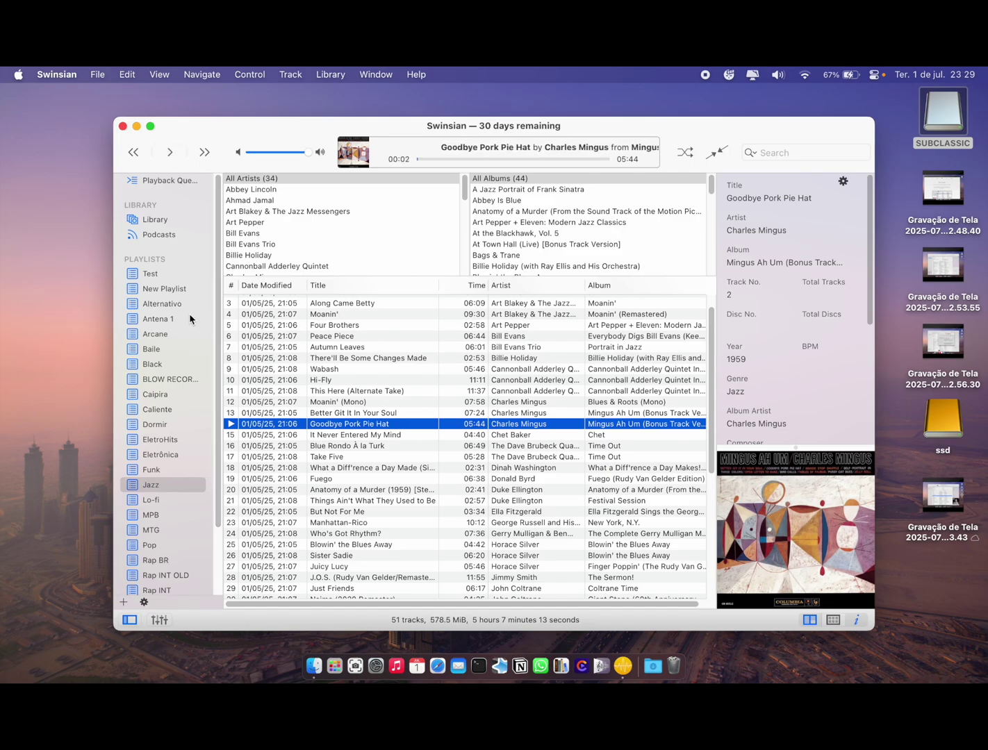
# Add a Genre column to the Test playlist's track list and sort it by genre.
pyautogui.click(169, 275)
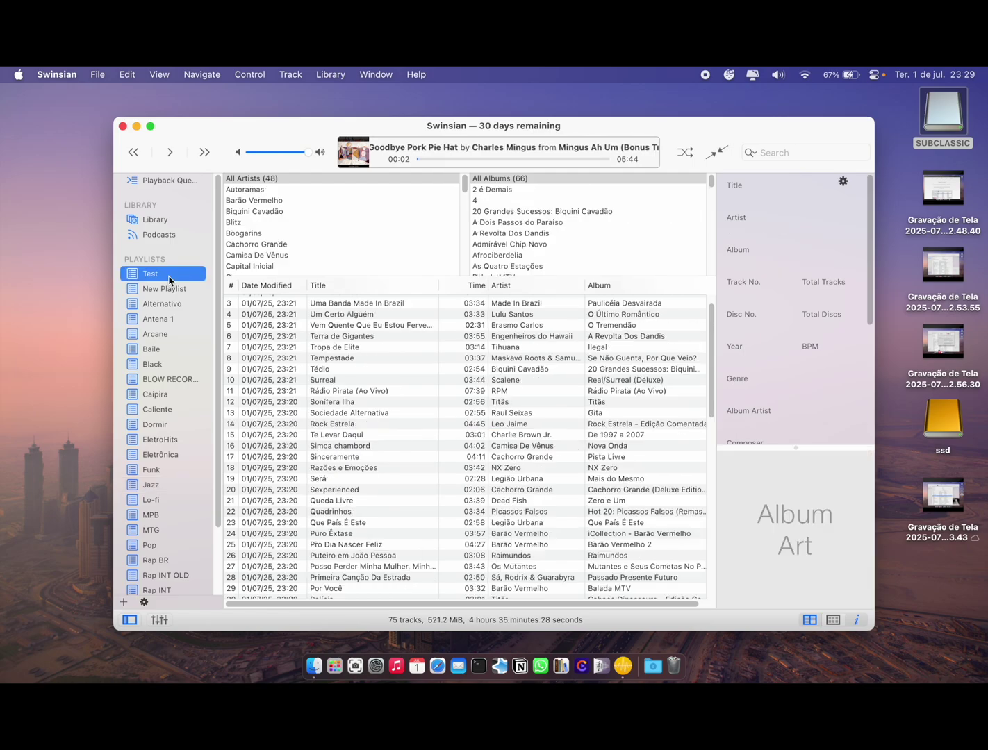
pyautogui.scroll(-15, 417, 424)
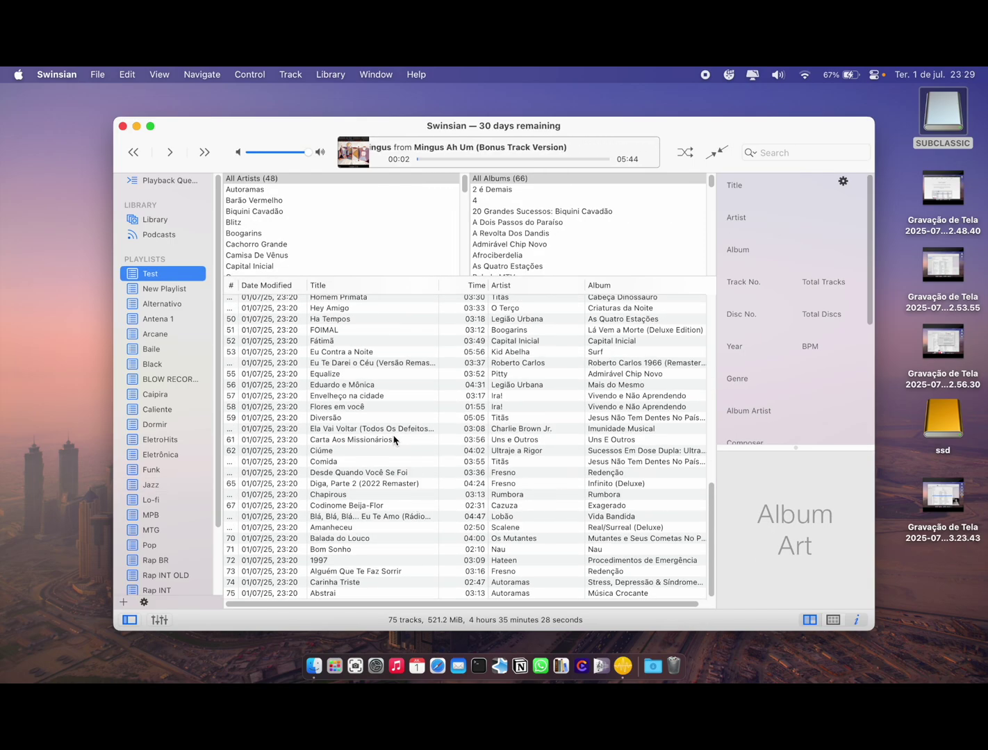
pyautogui.scroll(15, 392, 439)
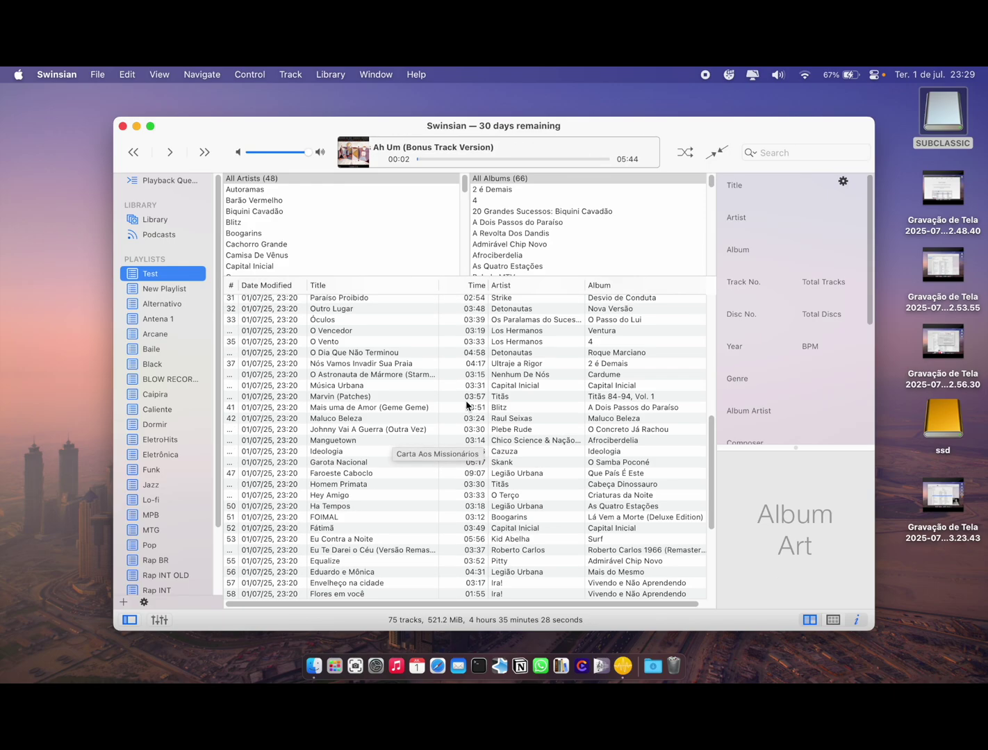
pyautogui.rightClick(400, 289)
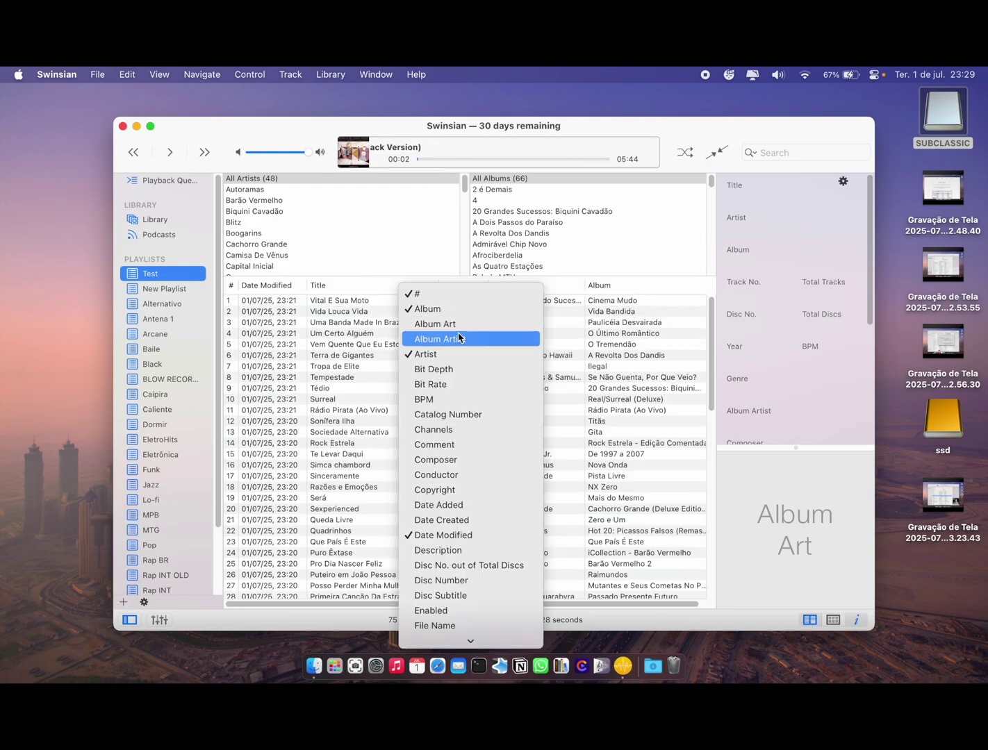
pyautogui.scroll(-5, 484, 532)
pyautogui.scroll(-3, 479, 500)
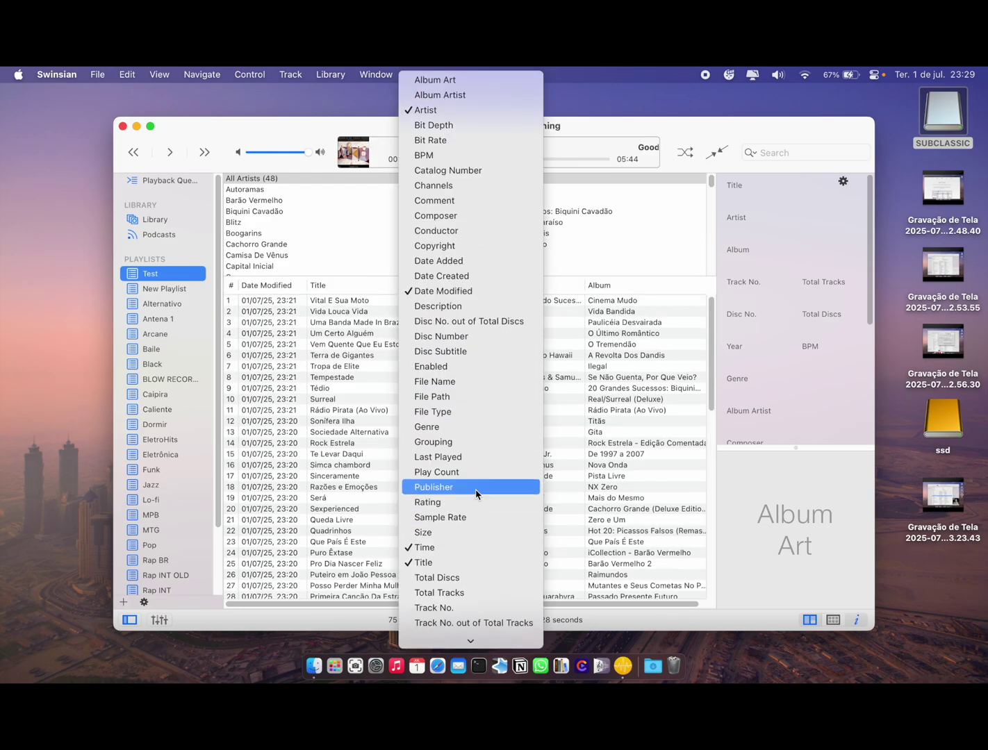
pyautogui.click(455, 427)
pyautogui.click(360, 289)
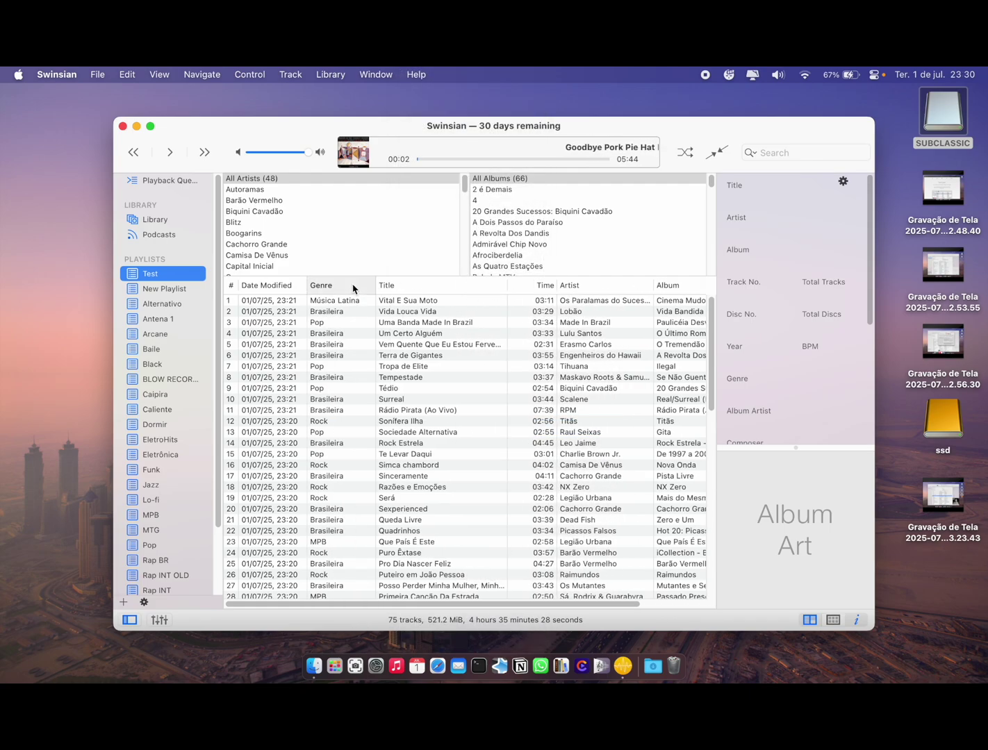
# View the Ideologia track details, browse MTG, MPB and New Playlist, then return to Test.
pyautogui.scroll(-3, 359, 359)
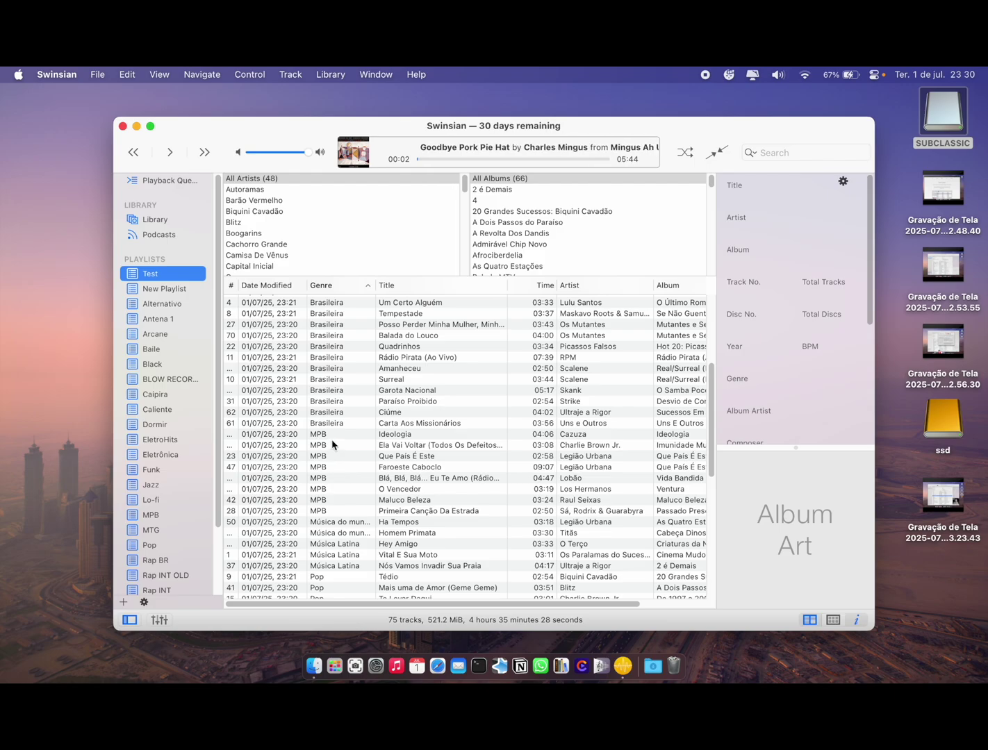
pyautogui.click(334, 435)
pyautogui.click(158, 529)
pyautogui.click(158, 516)
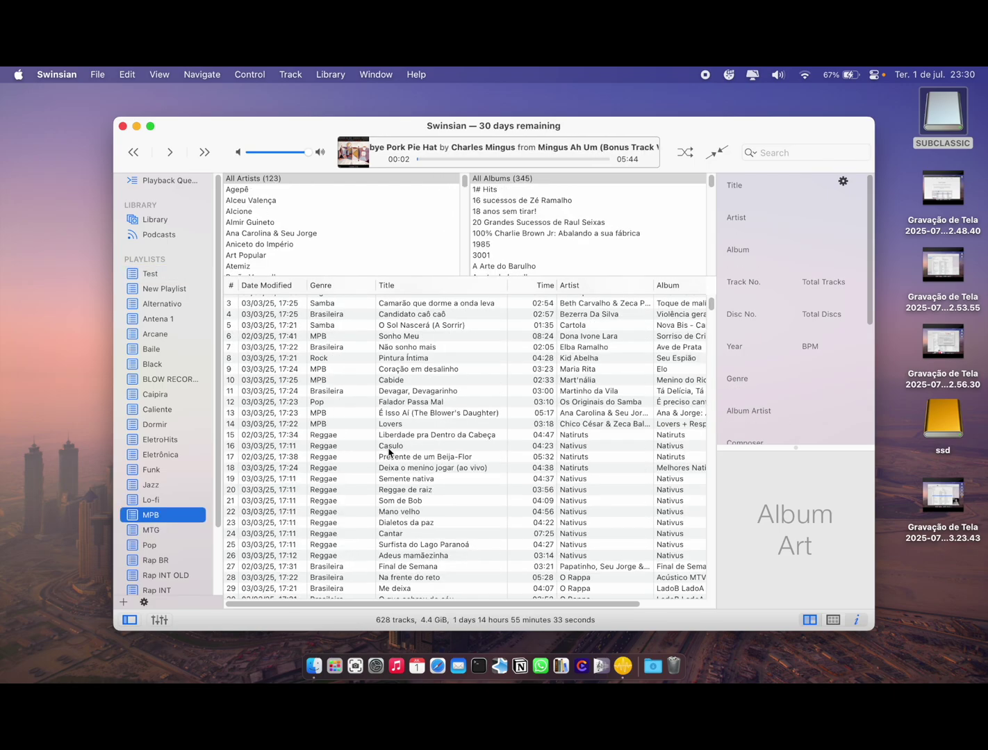
pyautogui.scroll(1, 306, 396)
pyautogui.click(164, 289)
pyautogui.click(150, 273)
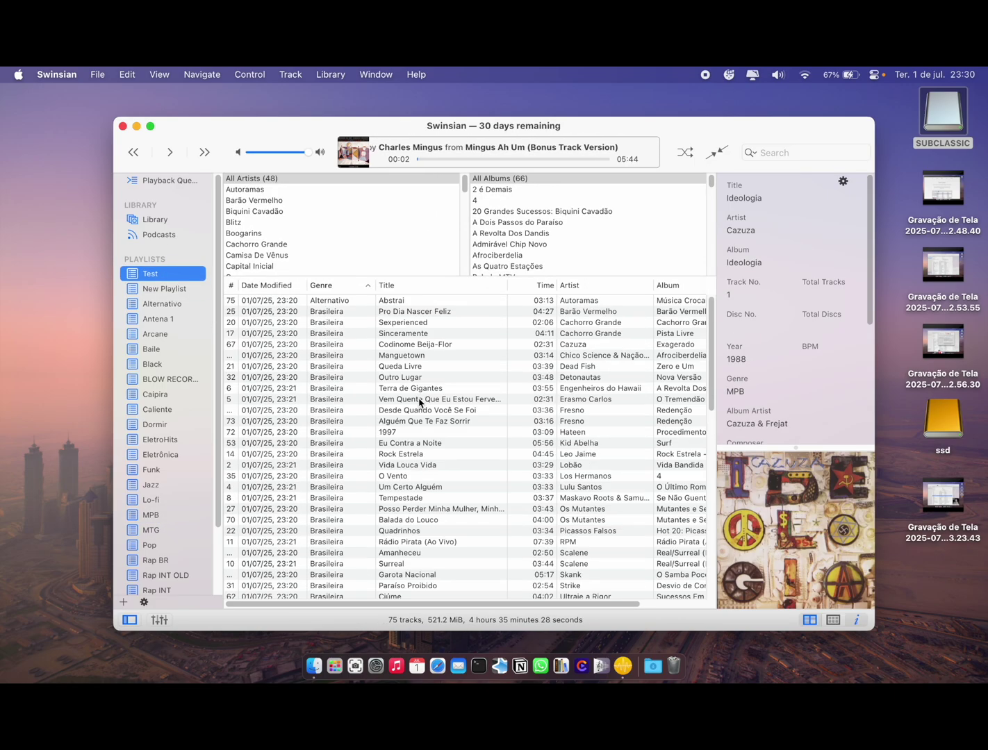
# Drag all 75 Test tracks into Rock BR and check it now lists 238 tracks.
pyautogui.click(401, 432)
pyautogui.press('cmd+a')
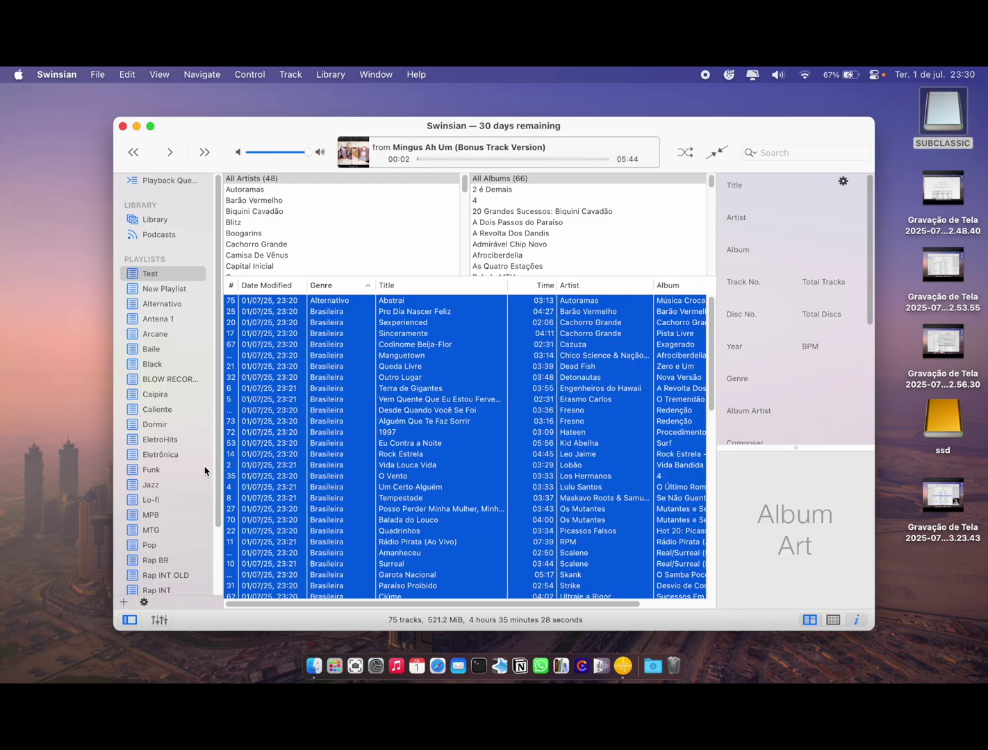
pyautogui.scroll(-2, 199, 470)
pyautogui.scroll(-3, 164, 460)
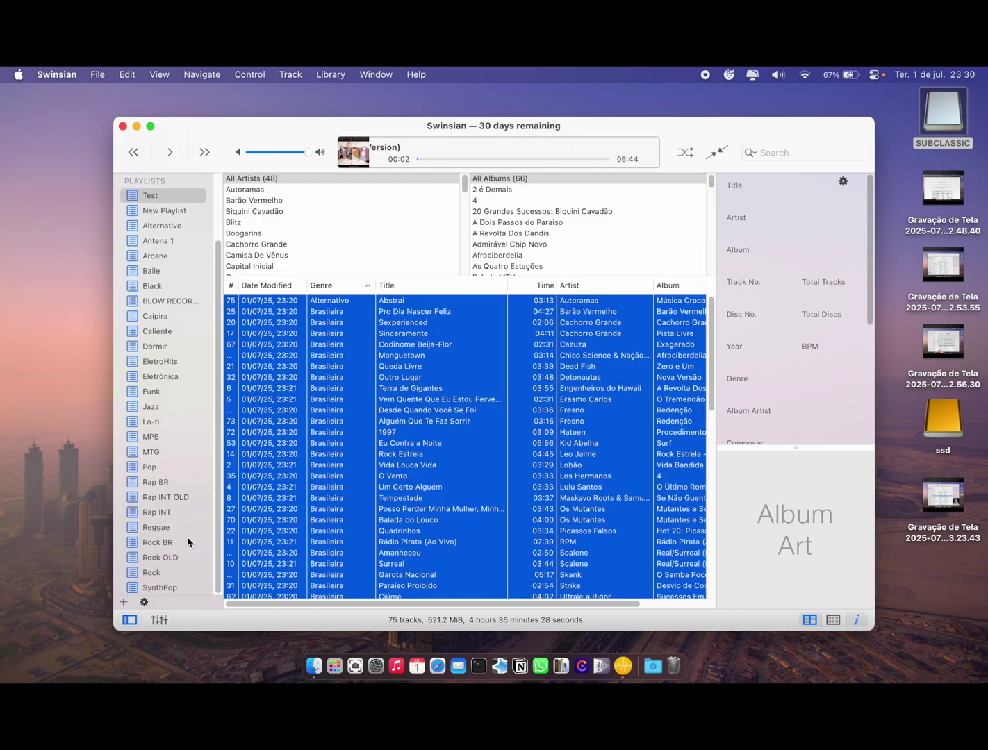
pyautogui.moveTo(250, 587); pyautogui.dragTo(171, 550)
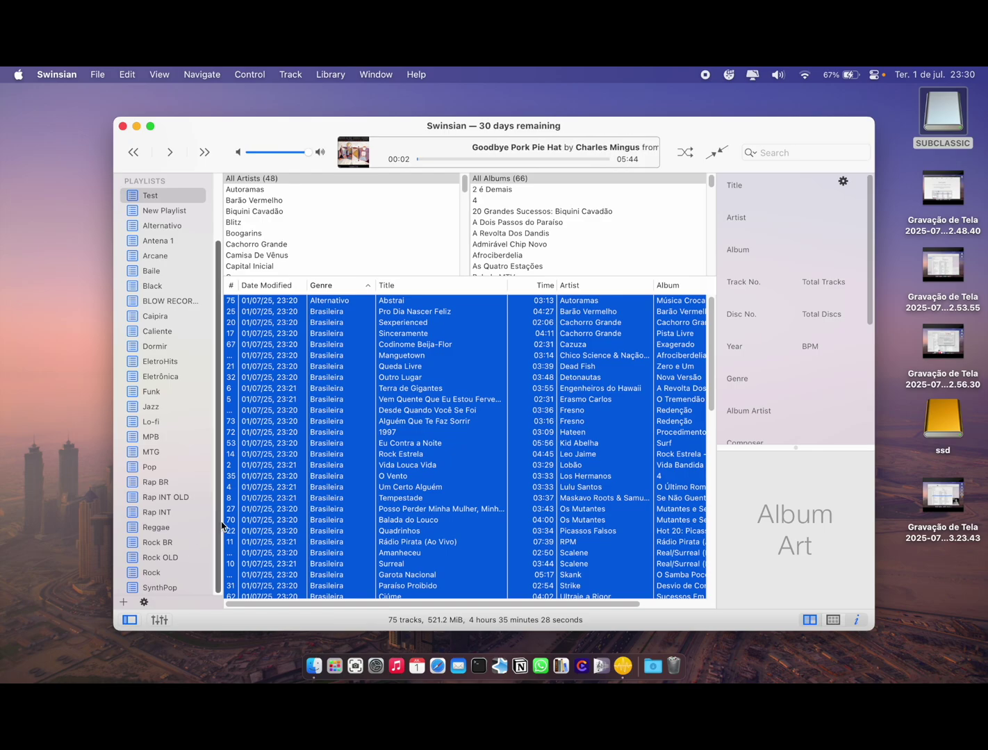
pyautogui.click(147, 547)
pyautogui.scroll(2, 368, 476)
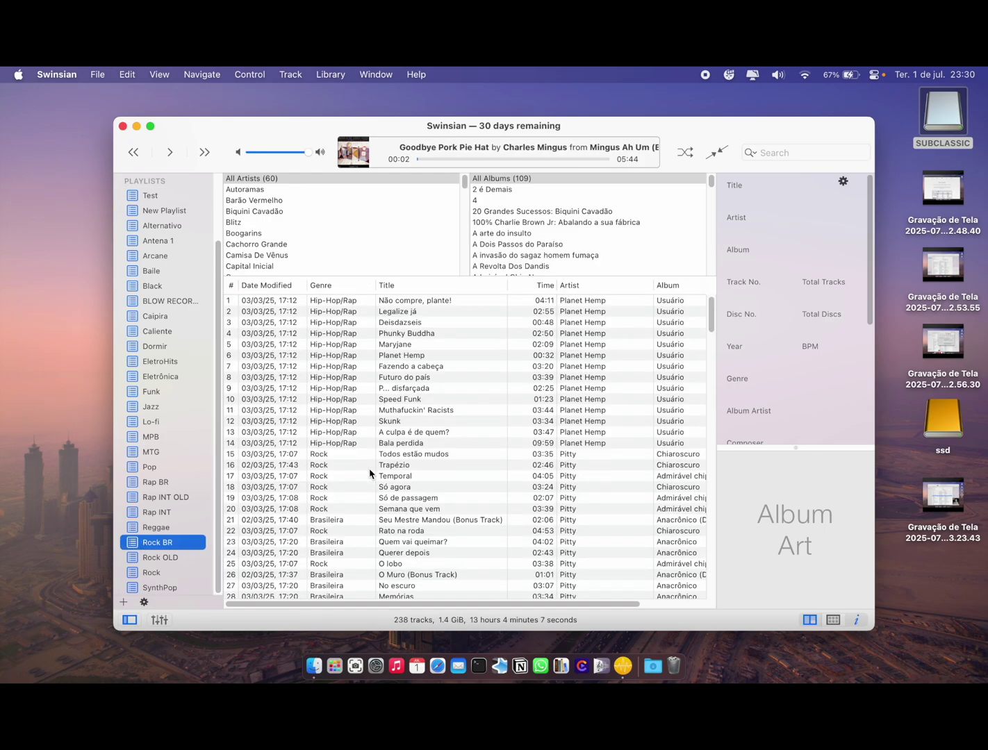
pyautogui.scroll(-15, 369, 474)
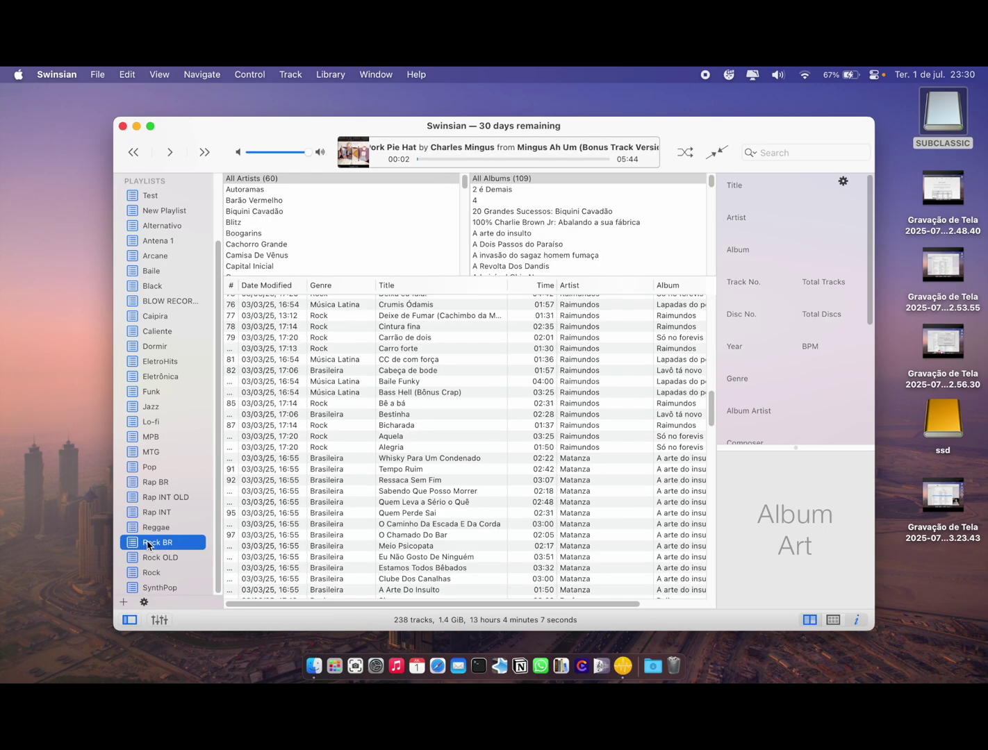
# Export Rock BR as Rock BR.m3u8 to SUBCLASSIC's playlists folder, replacing the existing file.
pyautogui.rightClick(158, 546)
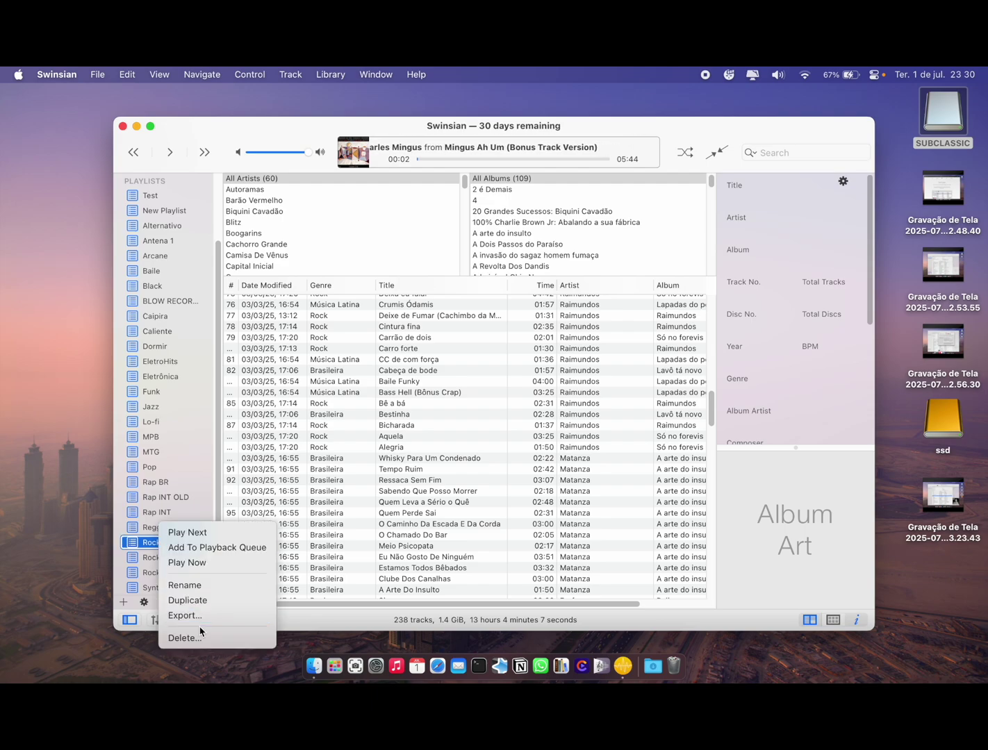
pyautogui.rightClick(146, 546)
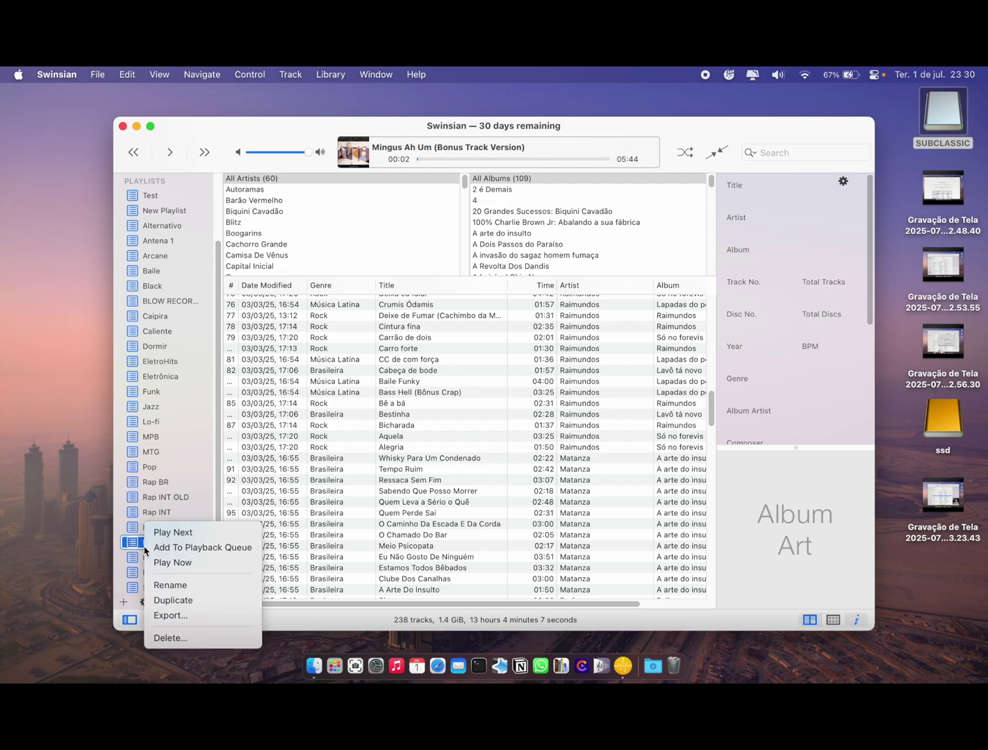
pyautogui.click(202, 616)
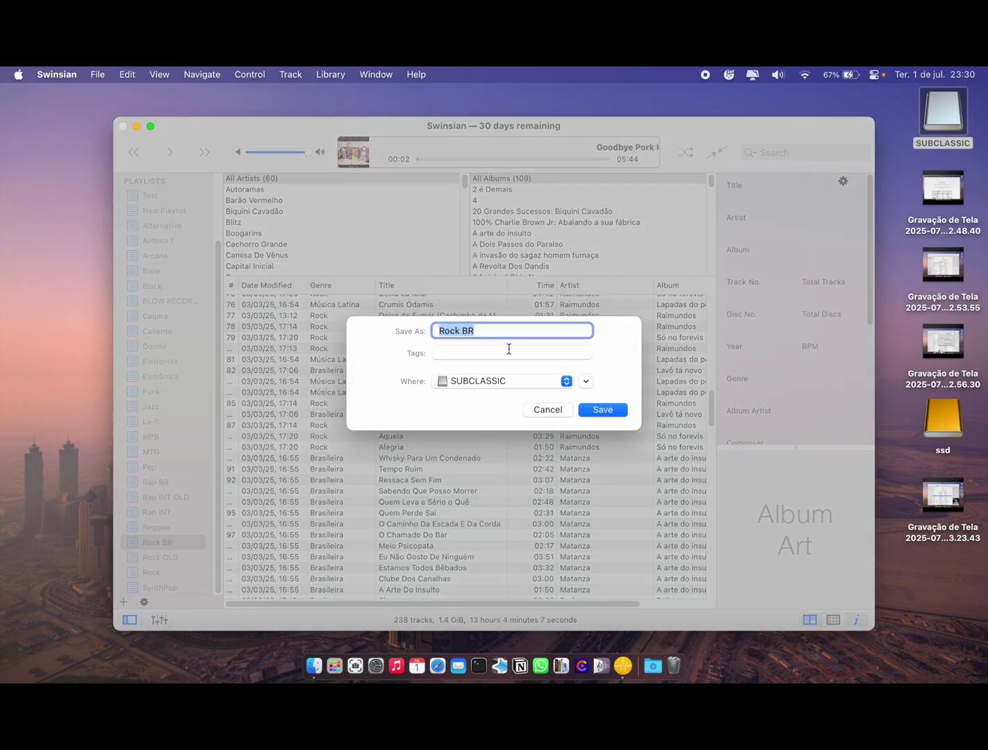
pyautogui.click(566, 381)
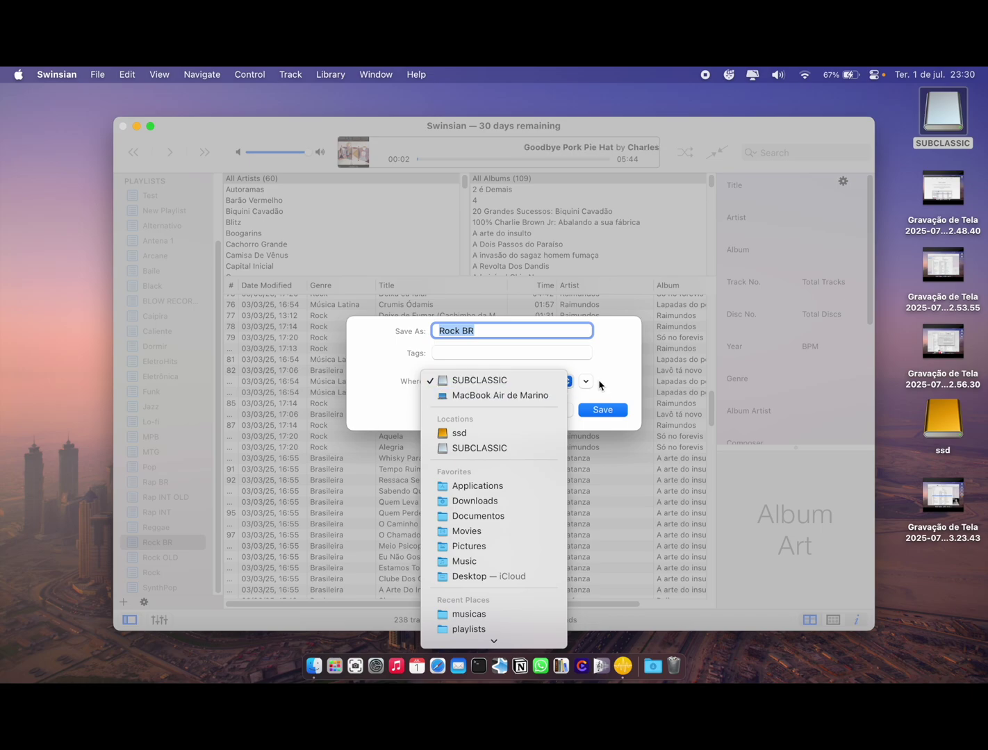
pyautogui.click(587, 383)
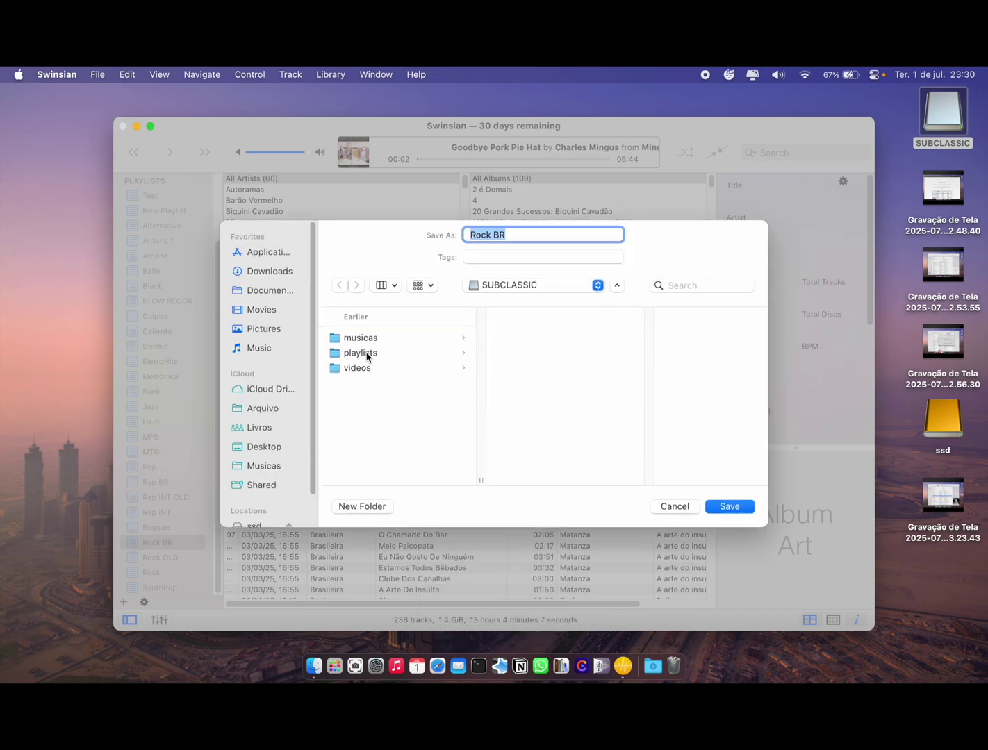
pyautogui.click(386, 354)
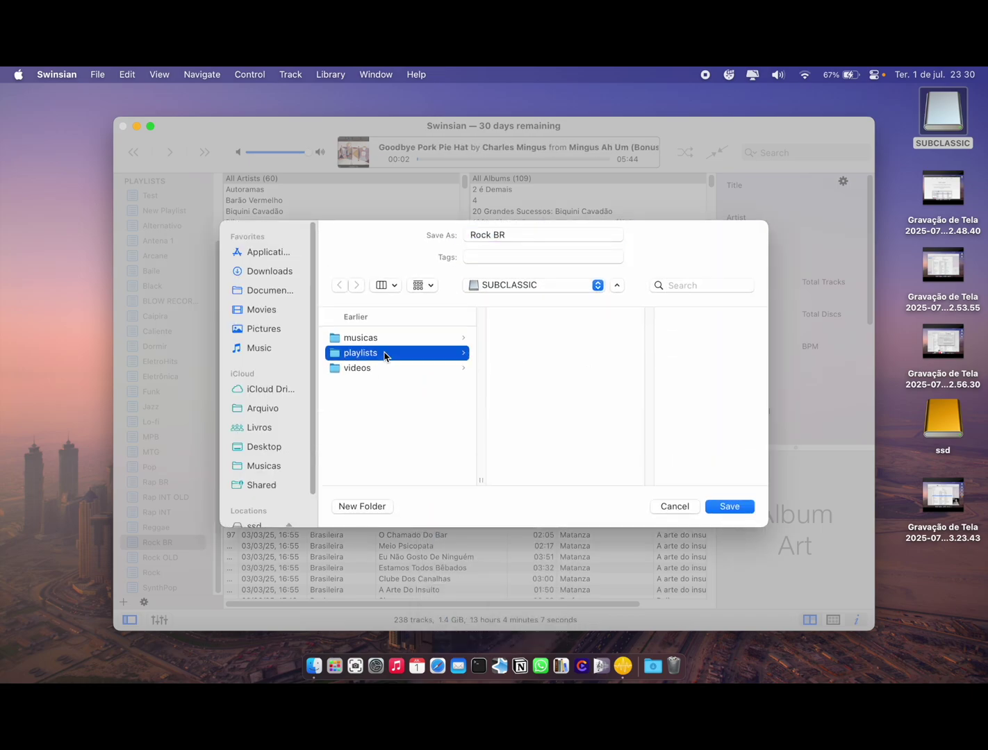
pyautogui.click(729, 507)
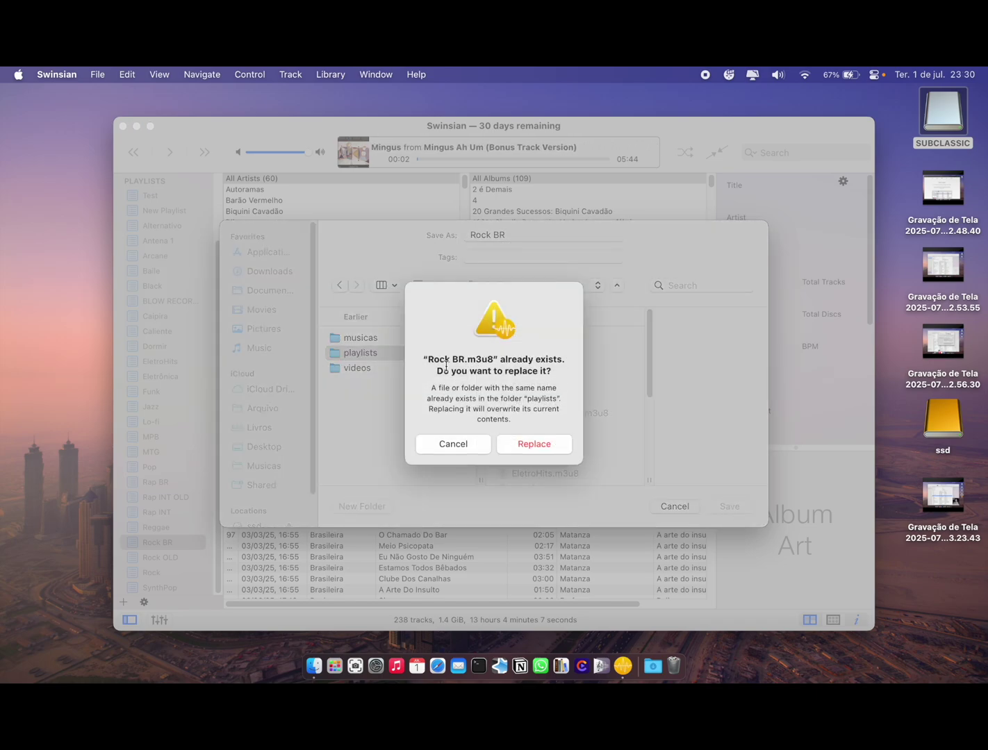
pyautogui.click(534, 445)
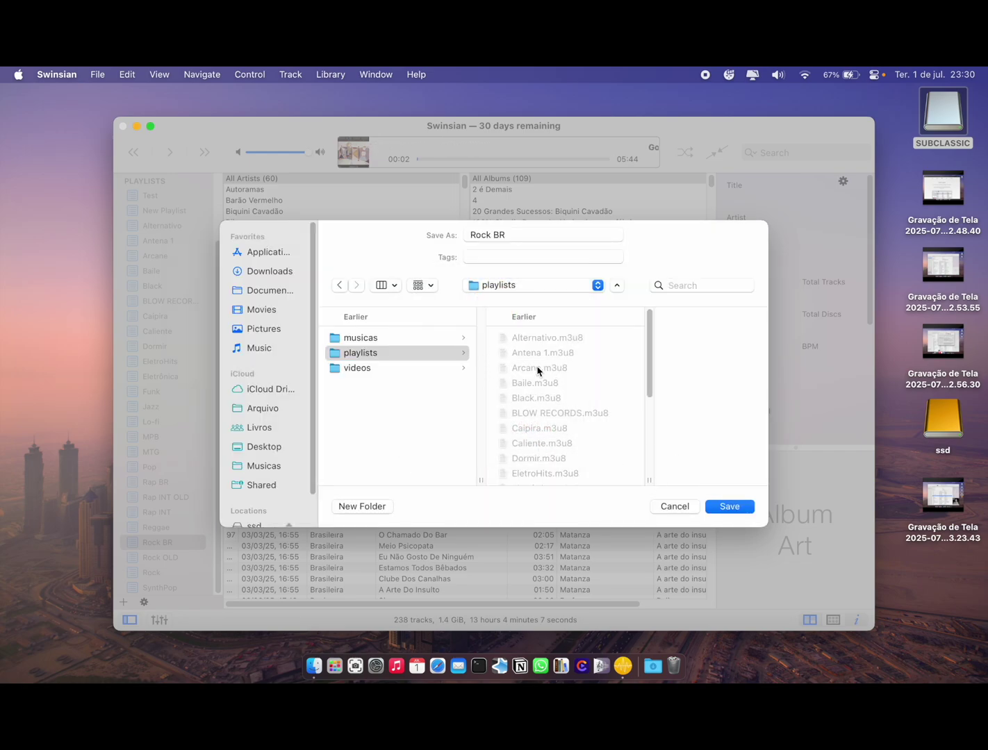
pyautogui.press('Return')
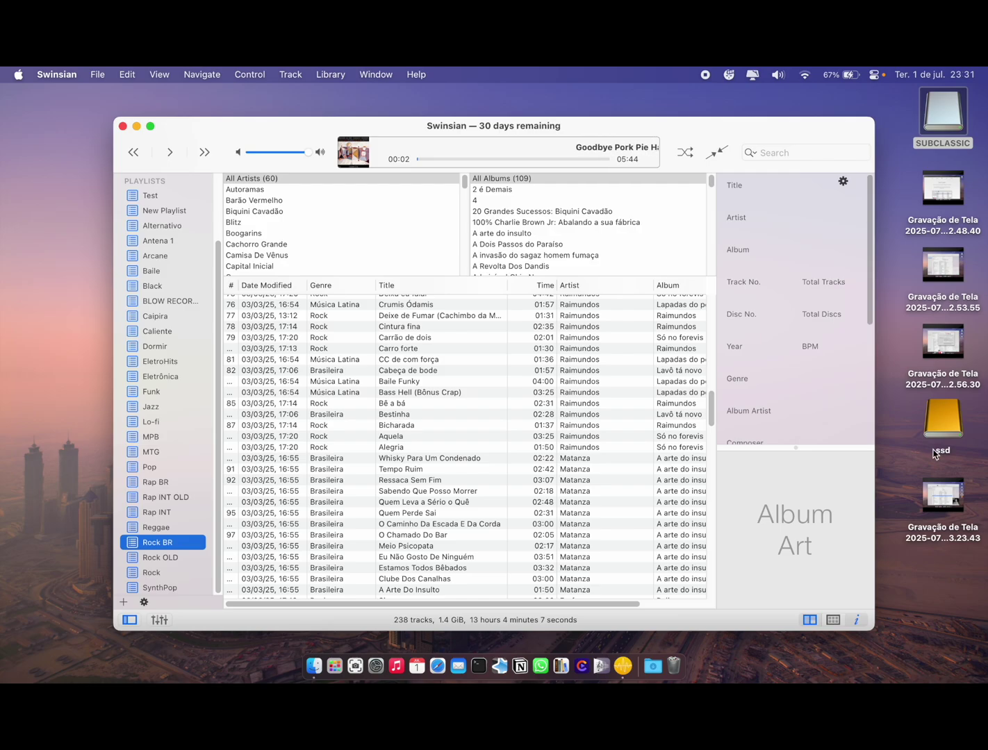
# Open SUBCLASSIC's playlists folder sorted by modification date and preview Rock BR.m3u8's track entries.
pyautogui.doubleClick(942, 120)
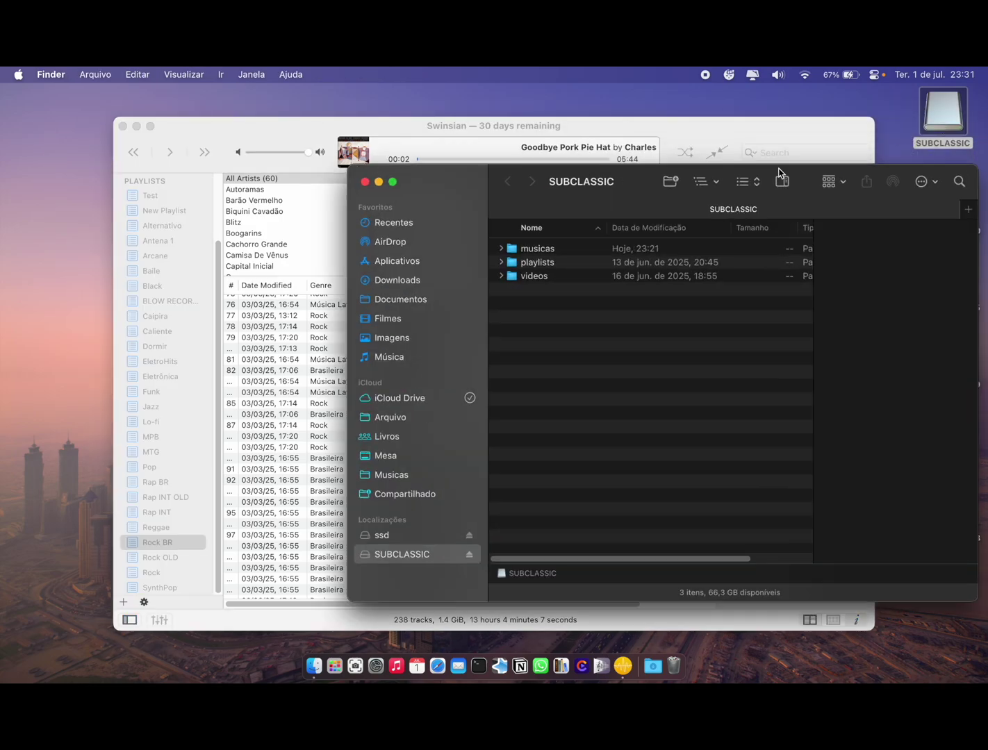
pyautogui.doubleClick(546, 264)
pyautogui.click(625, 224)
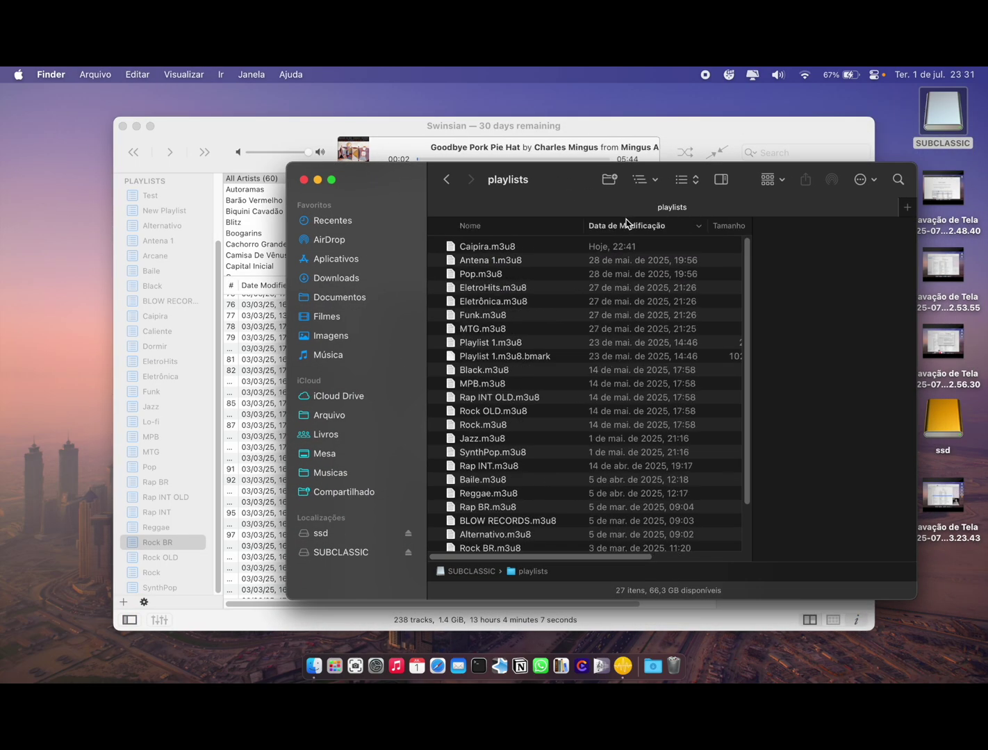
pyautogui.click(466, 246)
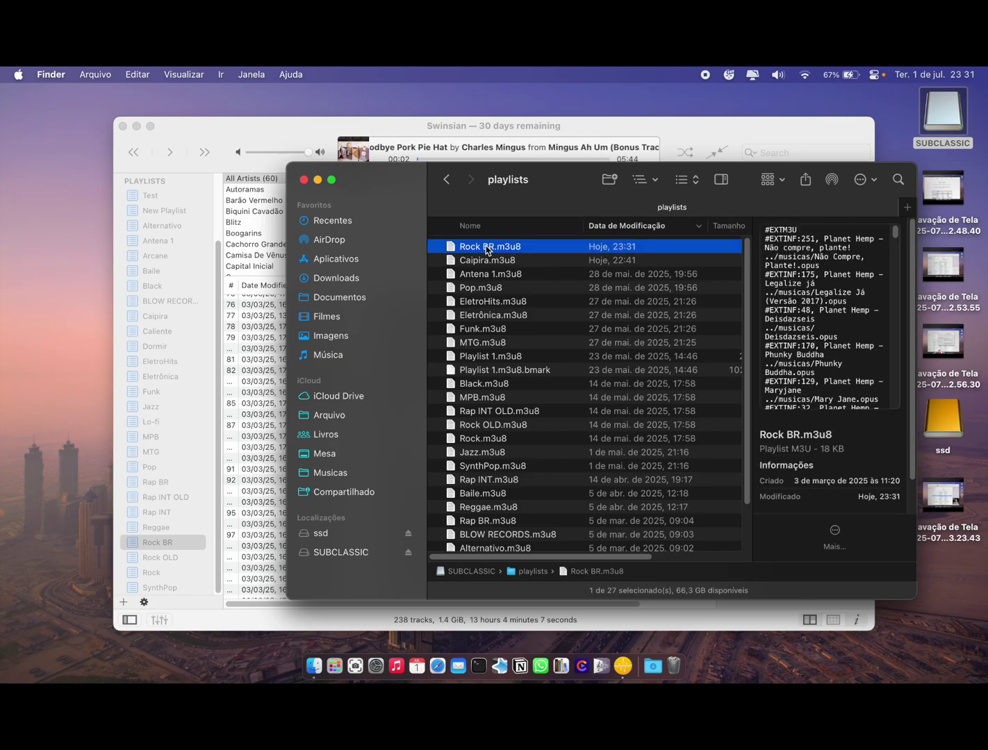
pyautogui.moveTo(895, 237); pyautogui.dragTo(897, 403)
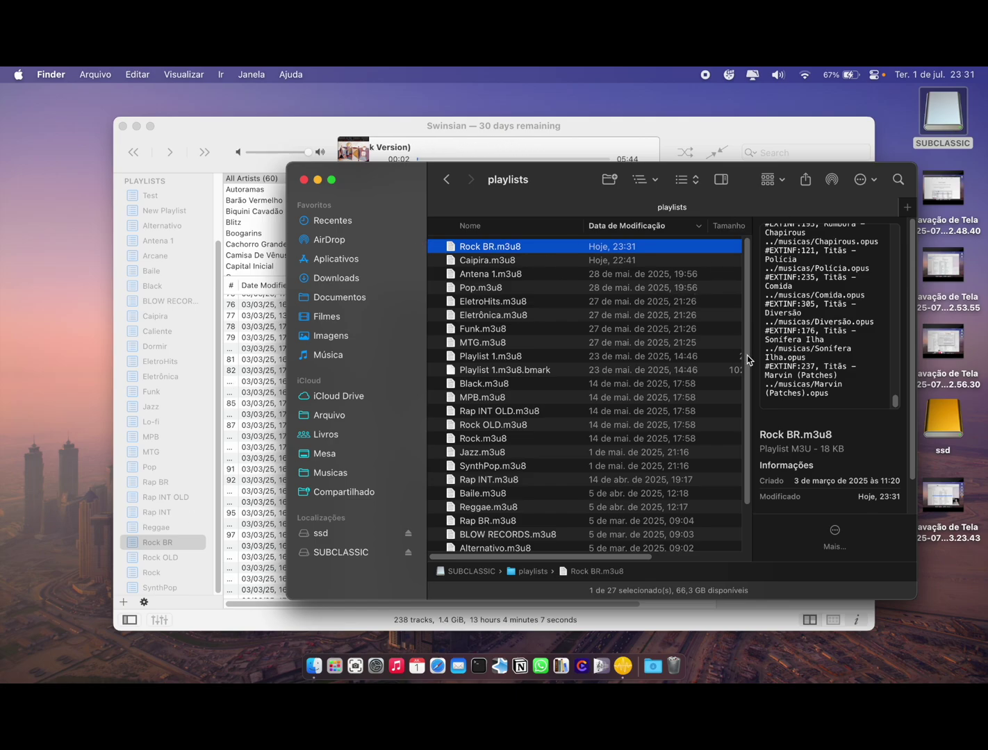
pyautogui.scroll(4, 836, 392)
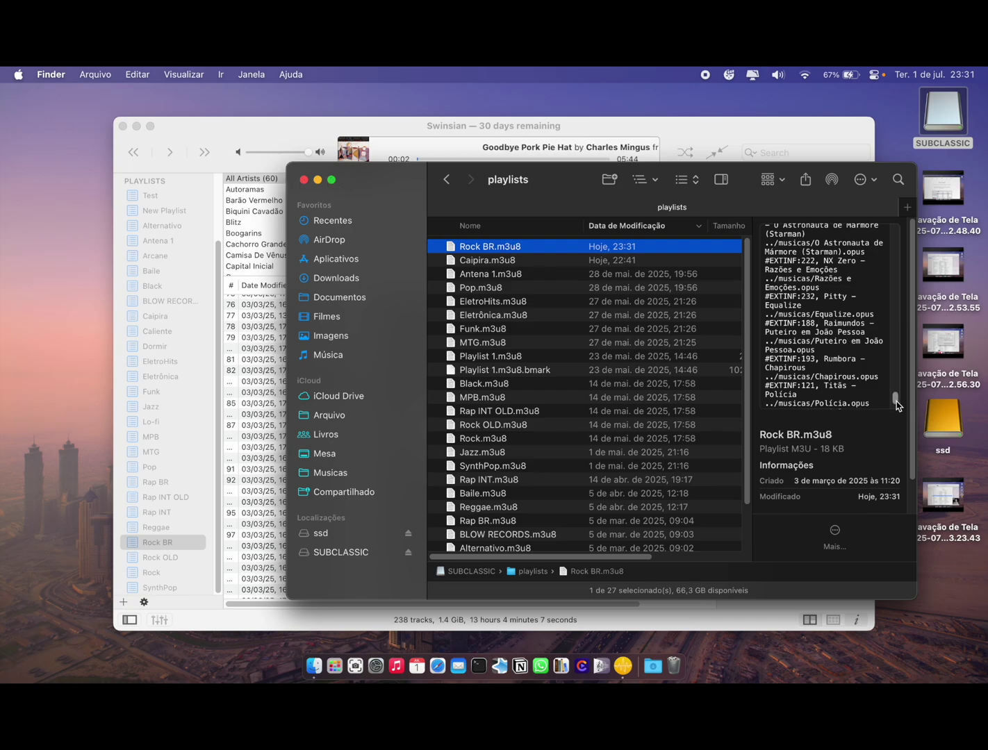
pyautogui.moveTo(895, 405)
pyautogui.mouseDown()
pyautogui.moveTo(898, 238)
pyautogui.moveTo(895, 403)
pyautogui.mouseUp()
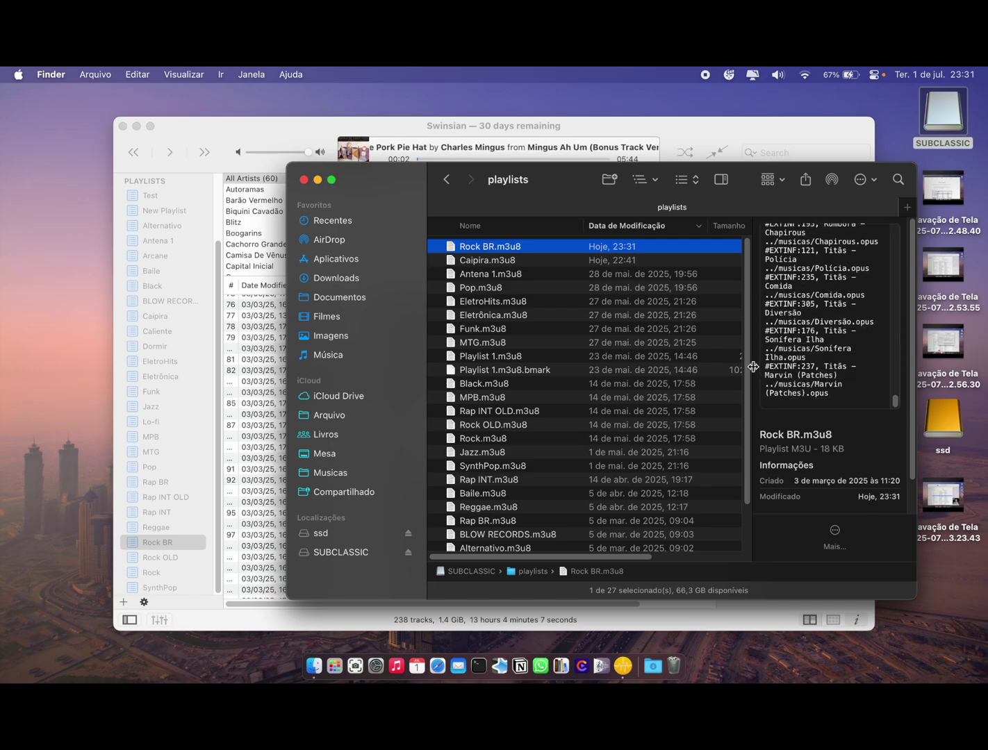